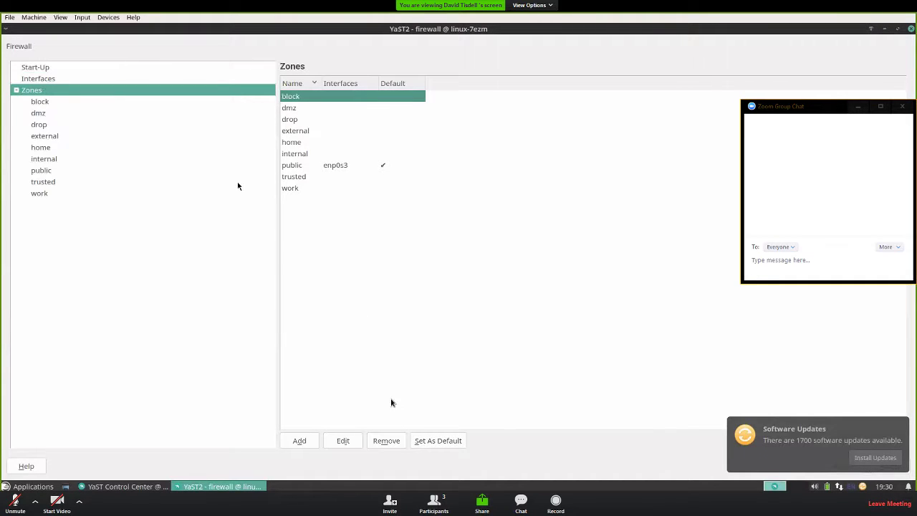
# Exit the full-screen meeting view and minimize the Zoom Cloud Meetings start window.
pyautogui.press('Escape')
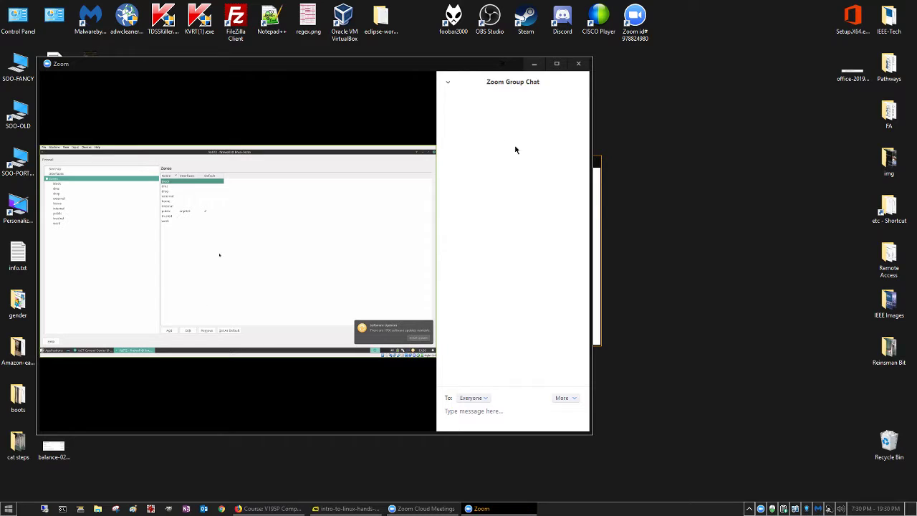
pyautogui.click(598, 259)
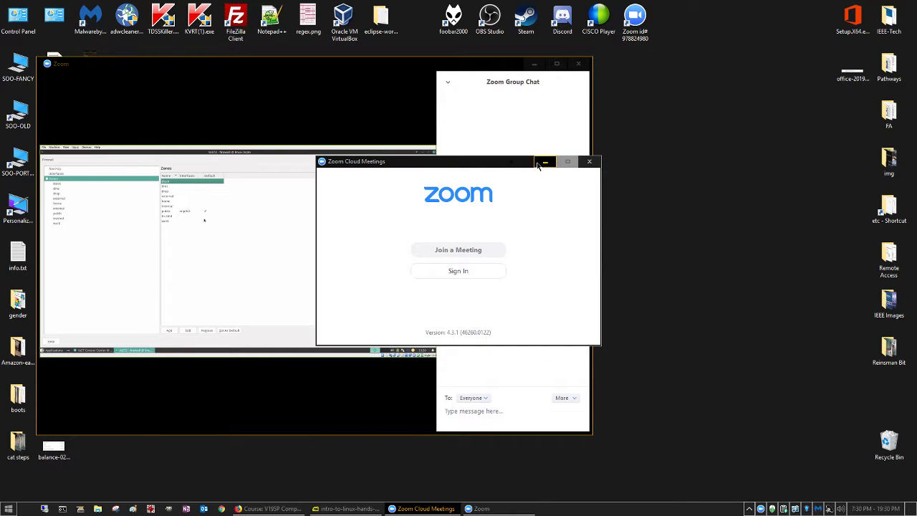
pyautogui.click(589, 161)
pyautogui.click(527, 287)
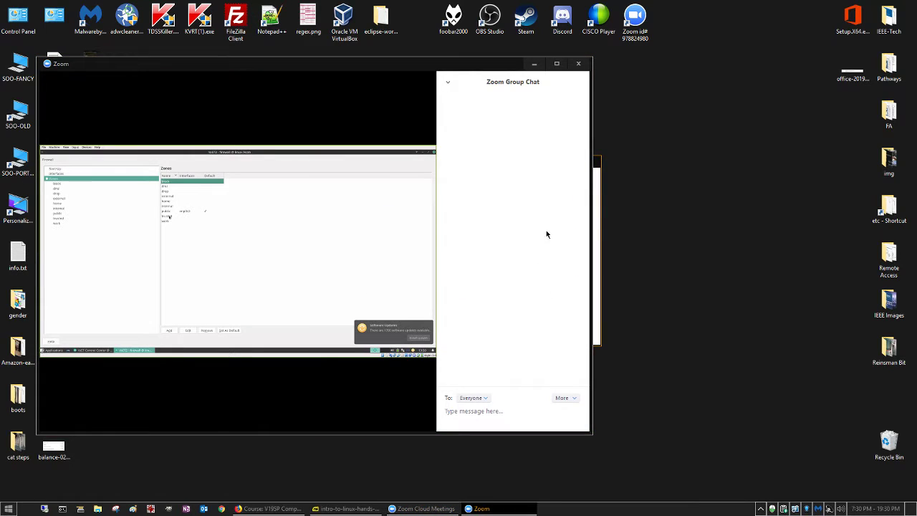
pyautogui.click(600, 229)
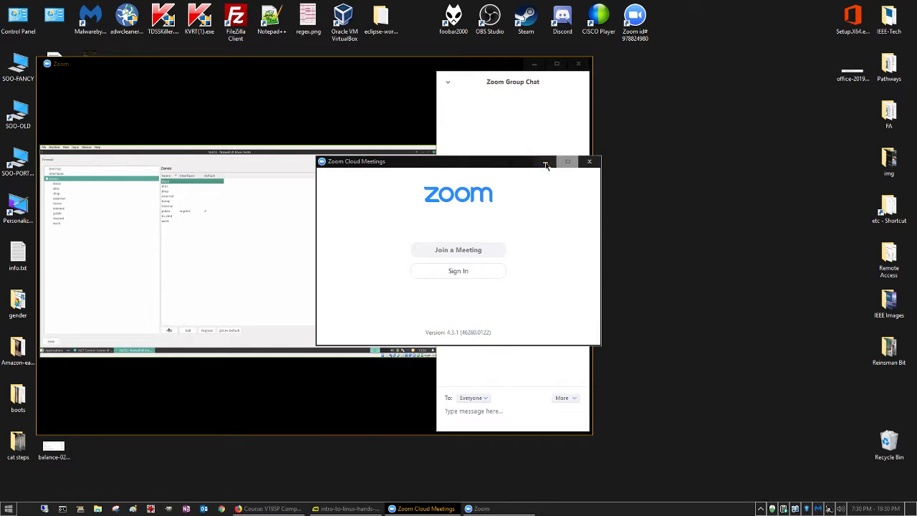
pyautogui.click(545, 163)
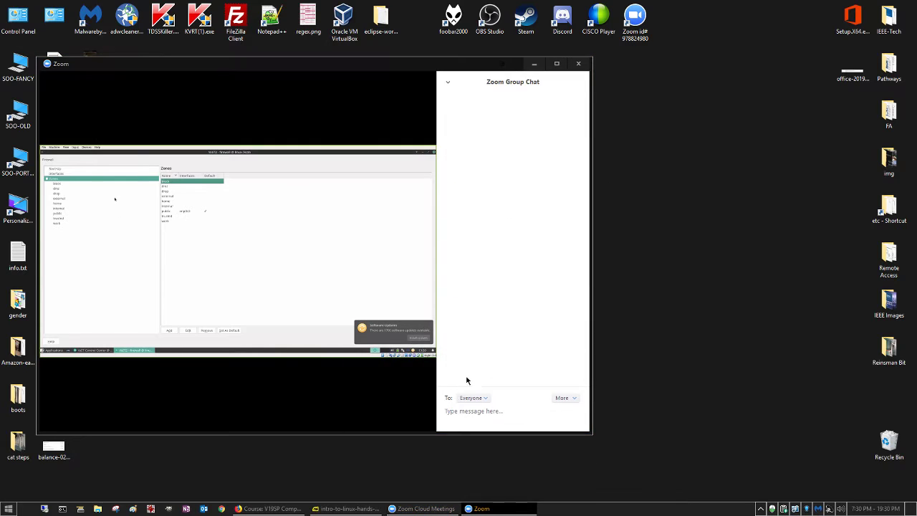
pyautogui.click(415, 512)
pyautogui.click(546, 164)
# Reposition the Zoom meeting window and enlarge it to cover most of the desktop.
pyautogui.moveTo(588, 107); pyautogui.dragTo(750, 109)
pyautogui.moveTo(239, 65); pyautogui.dragTo(206, 10)
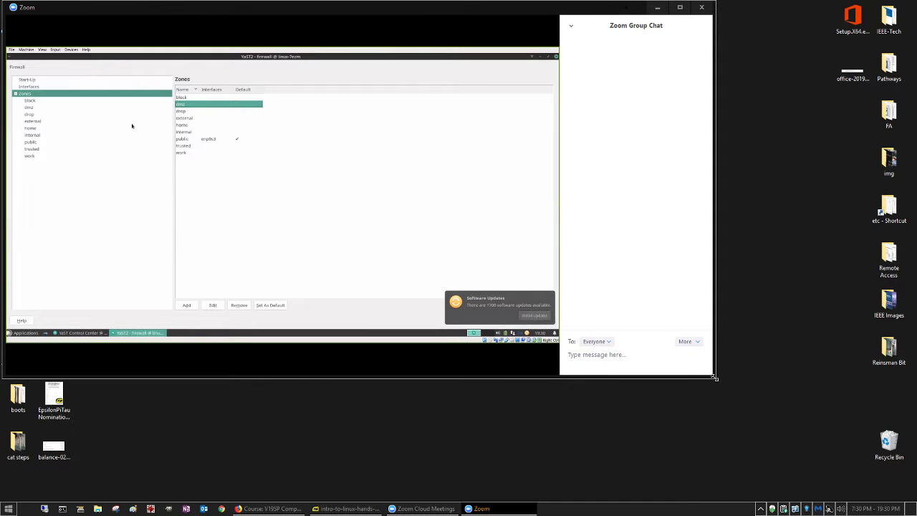
pyautogui.moveTo(714, 378); pyautogui.dragTo(906, 498)
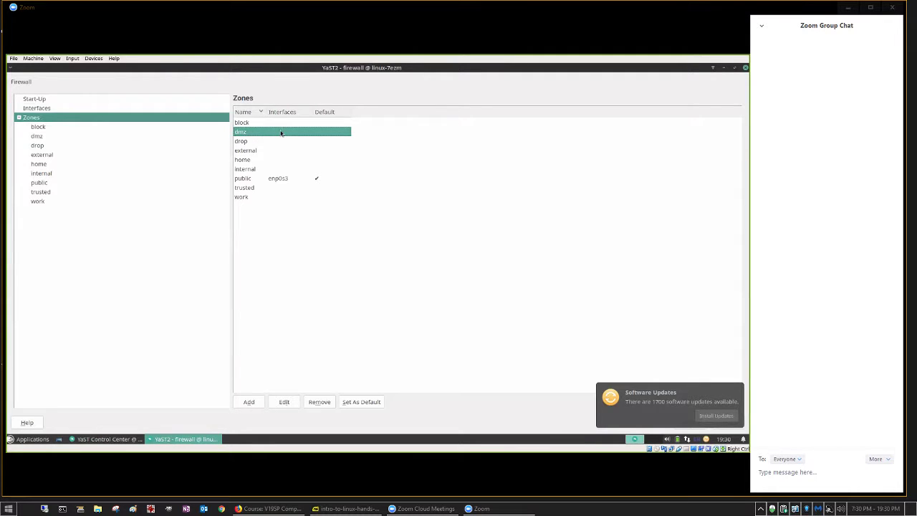
pyautogui.moveTo(107, 280)
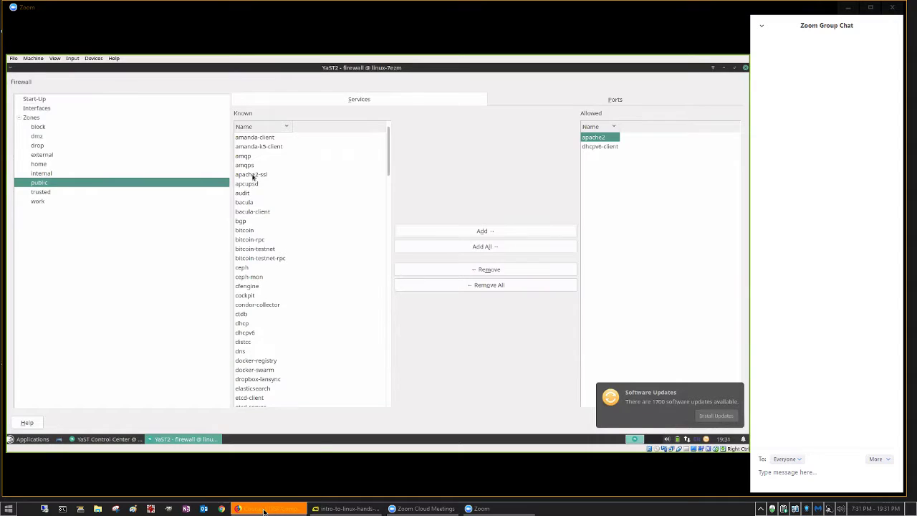
# Launch Oracle VM VirtualBox on the local computer.
pyautogui.moveTo(264, 511)
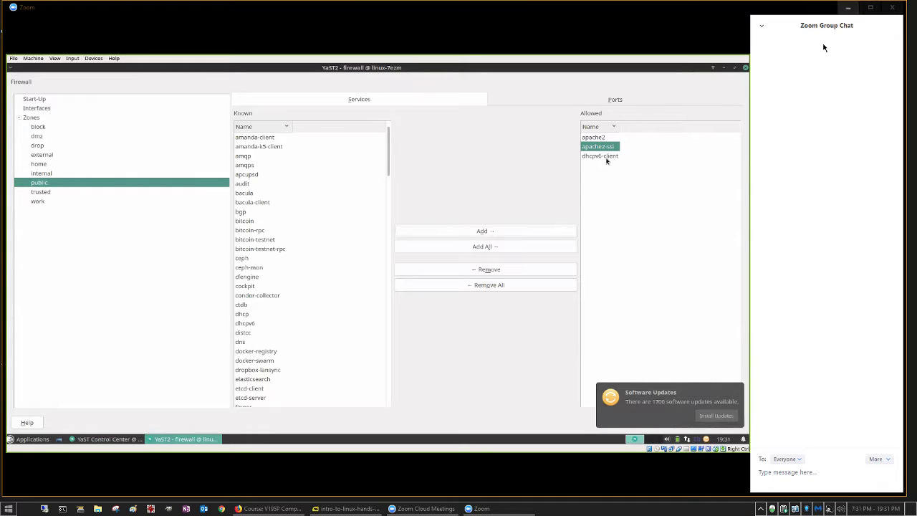
pyautogui.click(9, 509)
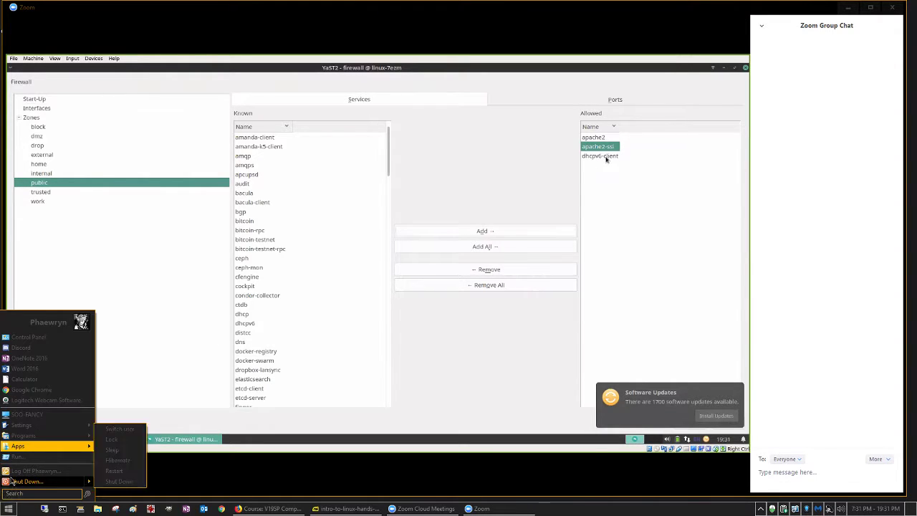
pyautogui.moveTo(16, 442)
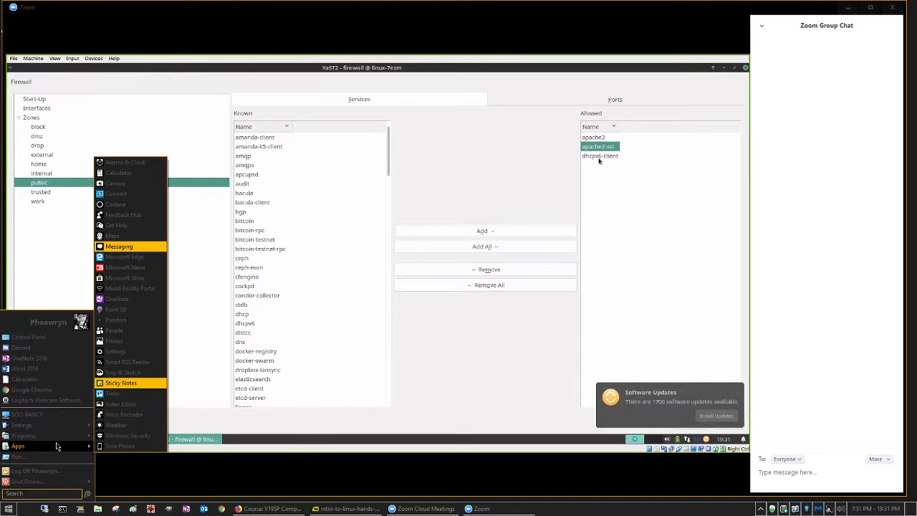
pyautogui.moveTo(56, 435)
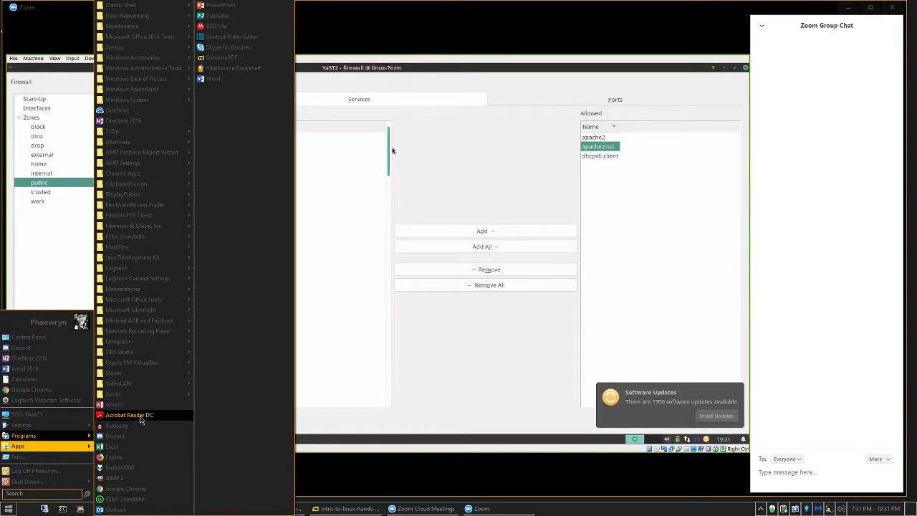
pyautogui.moveTo(149, 363)
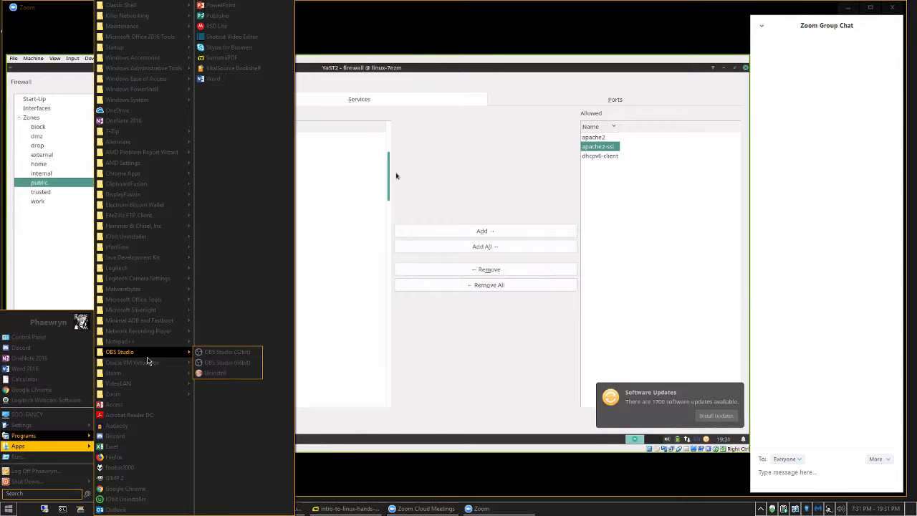
pyautogui.click(220, 375)
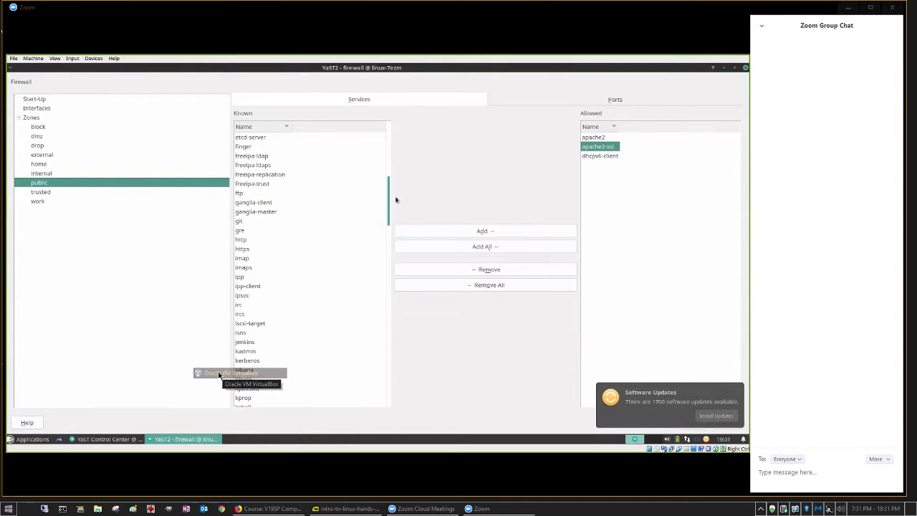
# Find ssh among the known services and add it to the public zone's allowed services.
pyautogui.moveTo(395, 215); pyautogui.dragTo(396, 320)
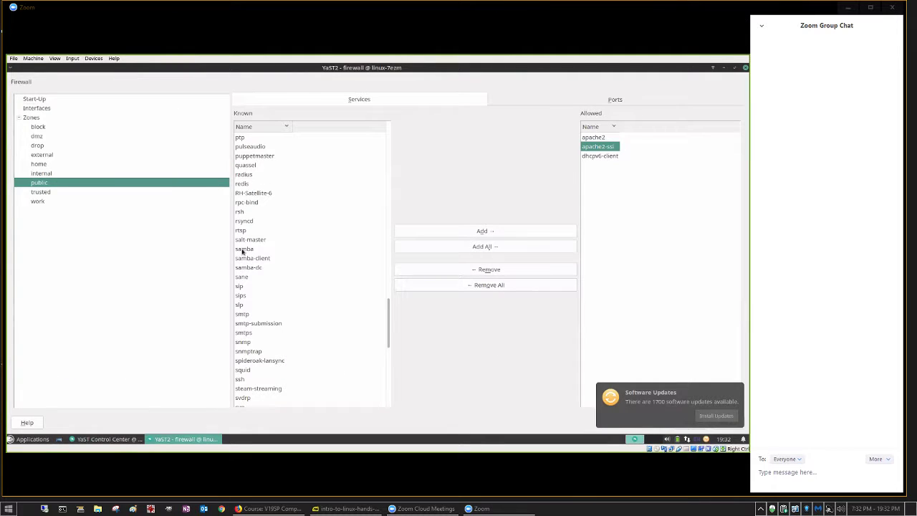
pyautogui.click(243, 250)
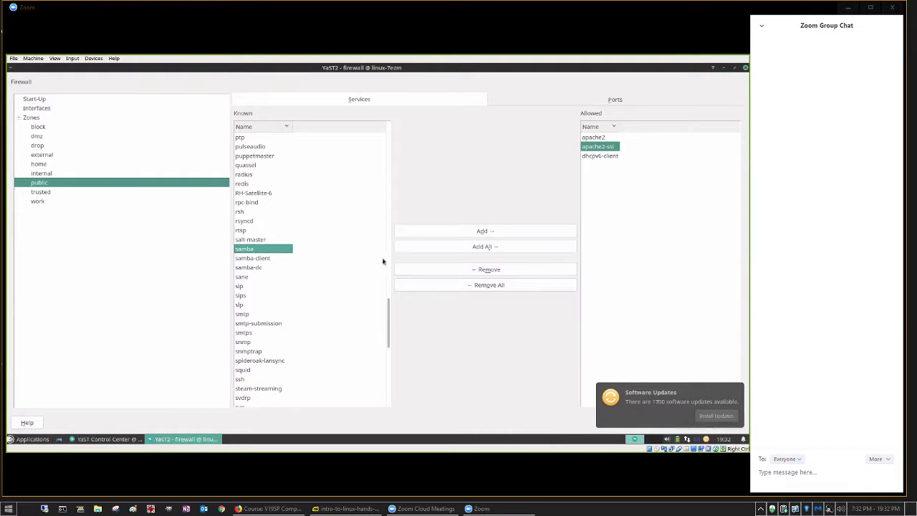
pyautogui.moveTo(388, 307); pyautogui.dragTo(389, 317)
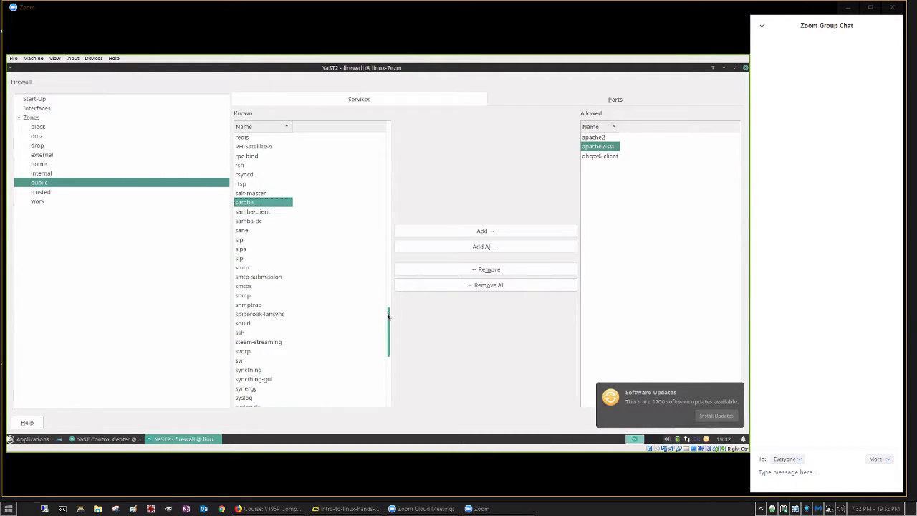
pyautogui.click(239, 334)
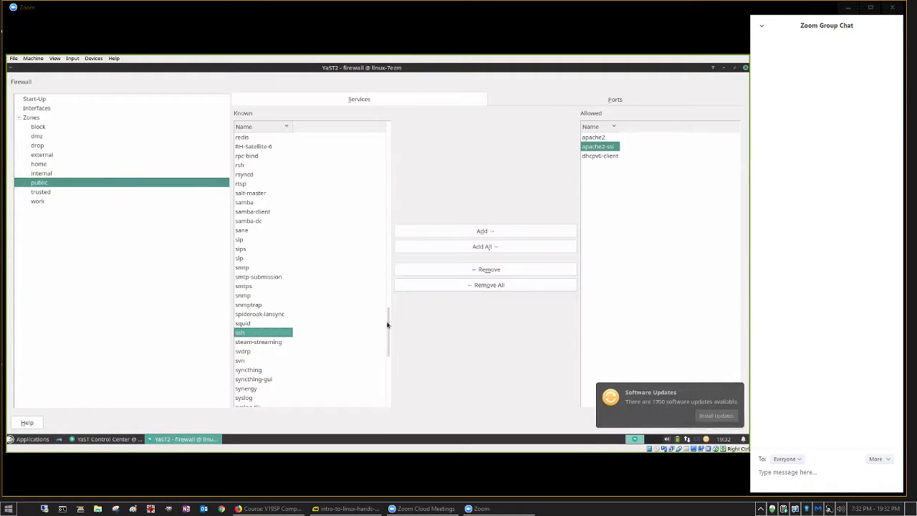
pyautogui.click(451, 235)
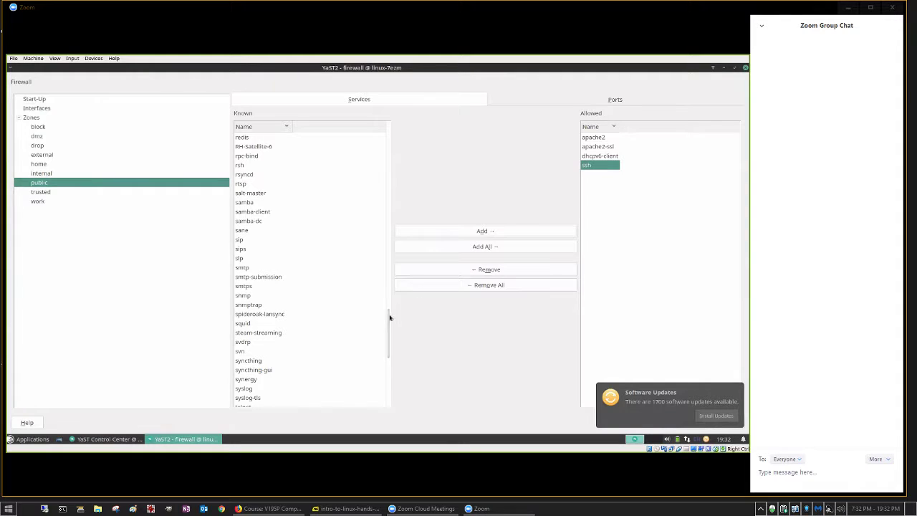
pyautogui.moveTo(388, 317); pyautogui.dragTo(391, 362)
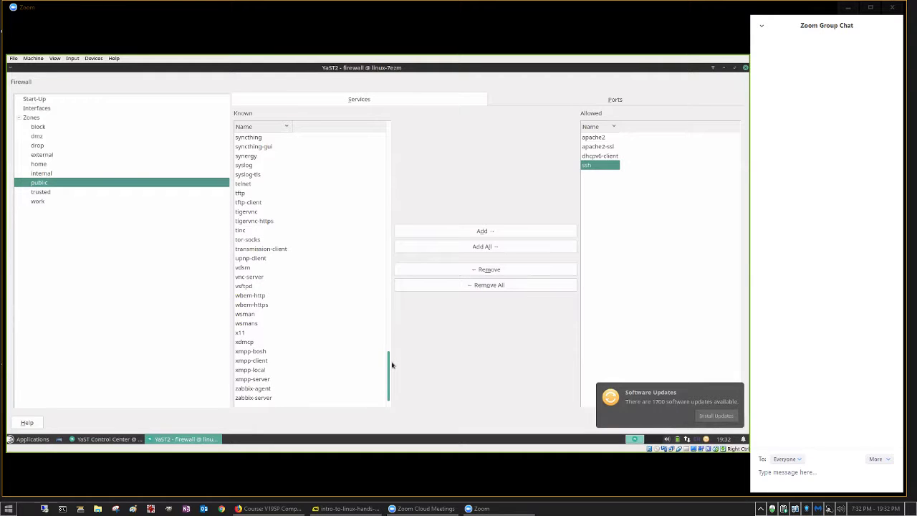
pyautogui.moveTo(392, 366); pyautogui.dragTo(355, 142)
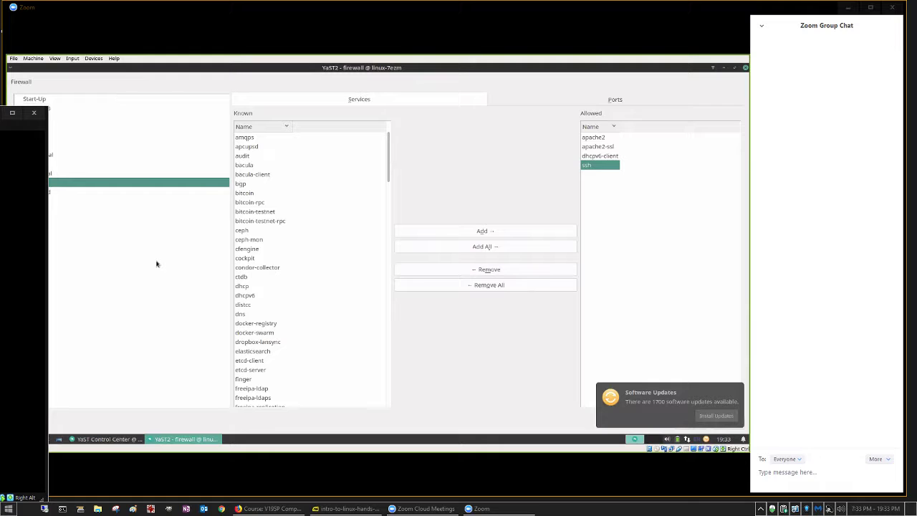
pyautogui.moveTo(52, 502)
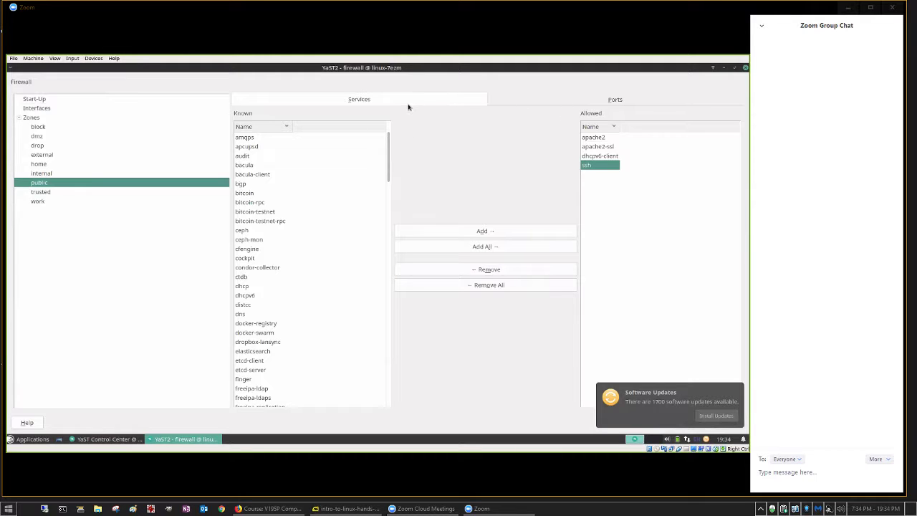
# Allow TCP port 548 in the public zone and accept the firewall configuration.
pyautogui.click(618, 100)
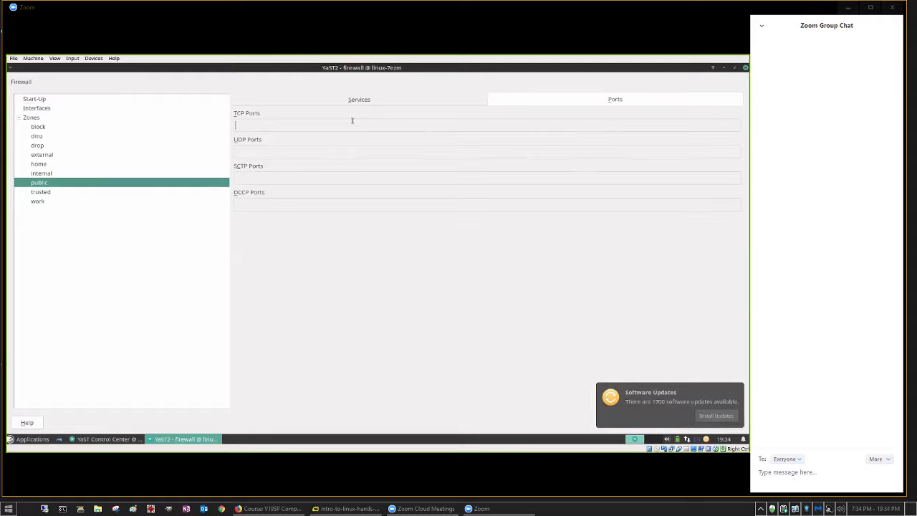
pyautogui.write('548')
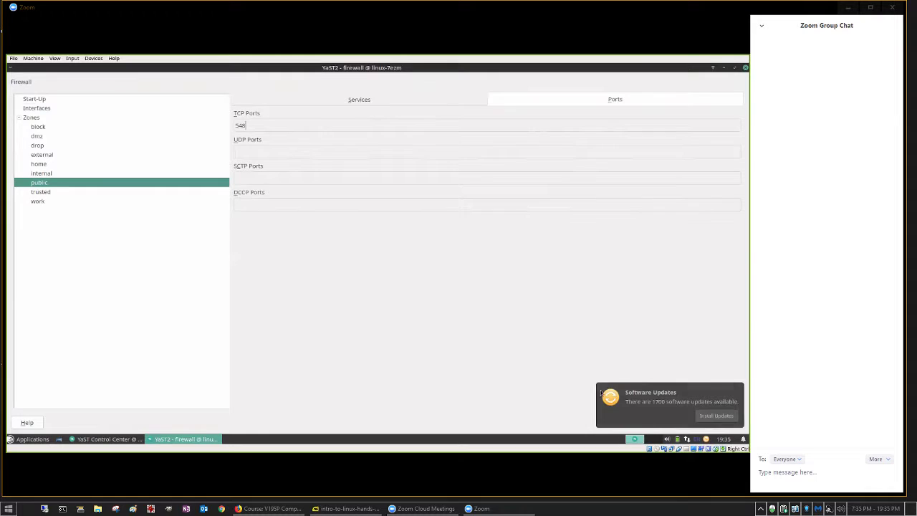
pyautogui.click(652, 392)
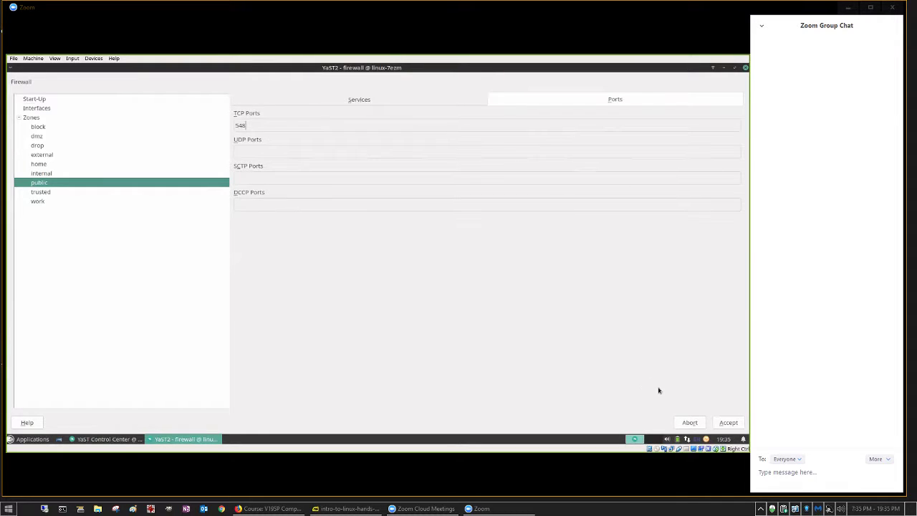
pyautogui.click(728, 423)
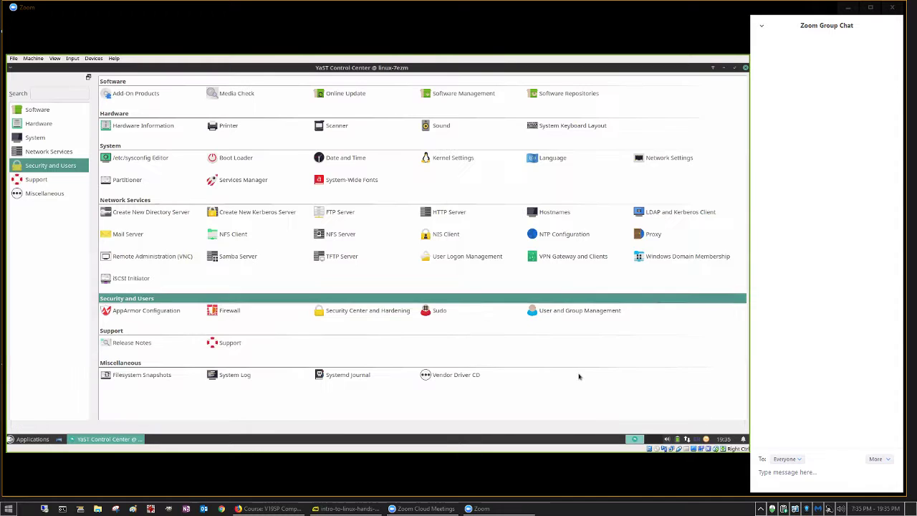
# Reopen the firewall configuration at the public zone and abort the duplicate firewall window.
pyautogui.click(223, 314)
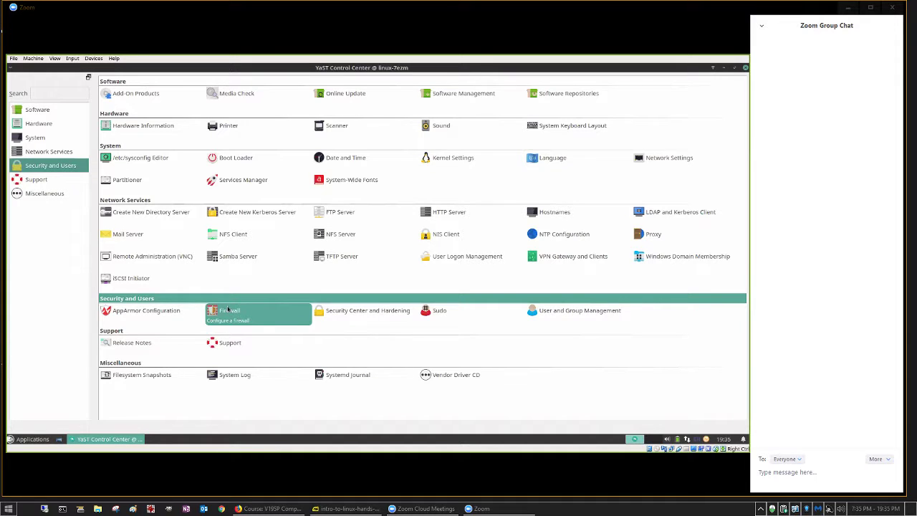
pyautogui.click(228, 309)
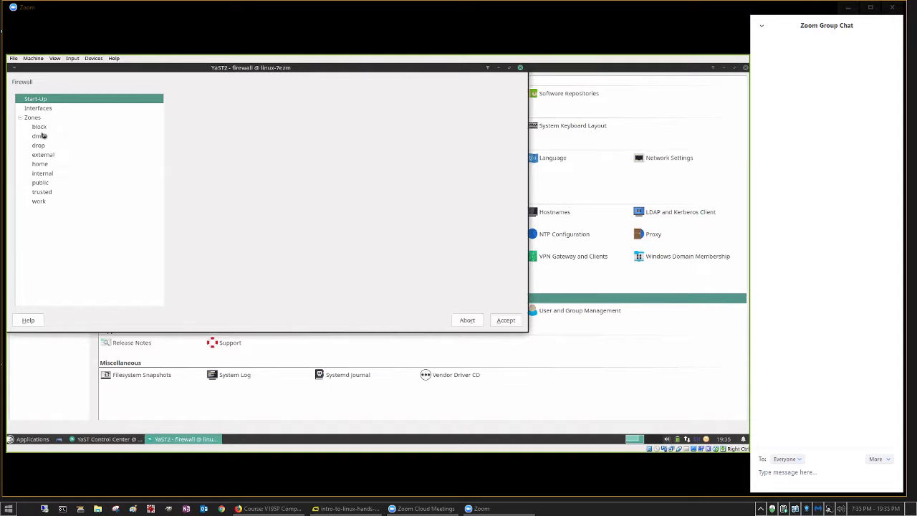
pyautogui.click(45, 184)
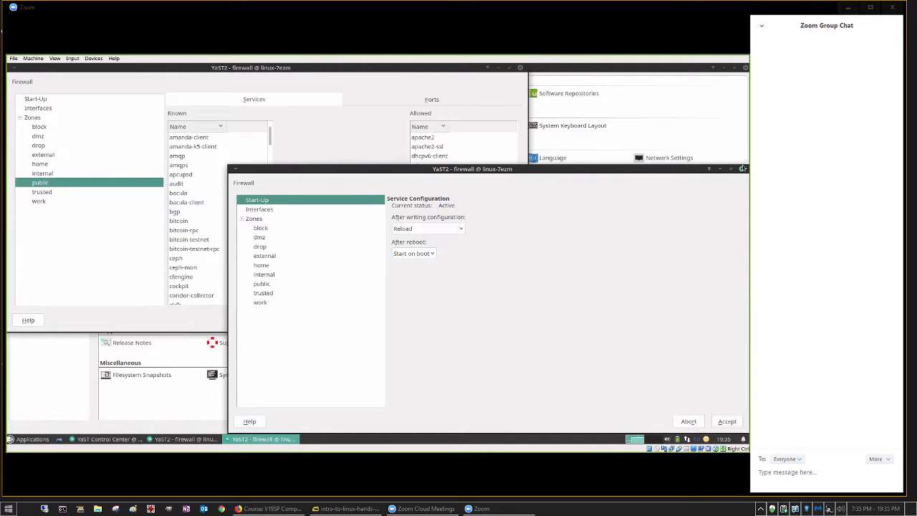
pyautogui.click(743, 169)
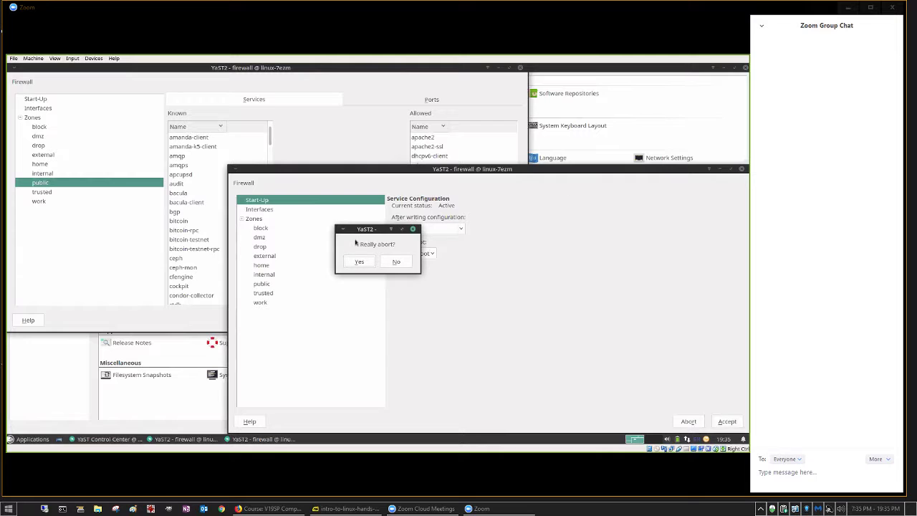
pyautogui.click(360, 262)
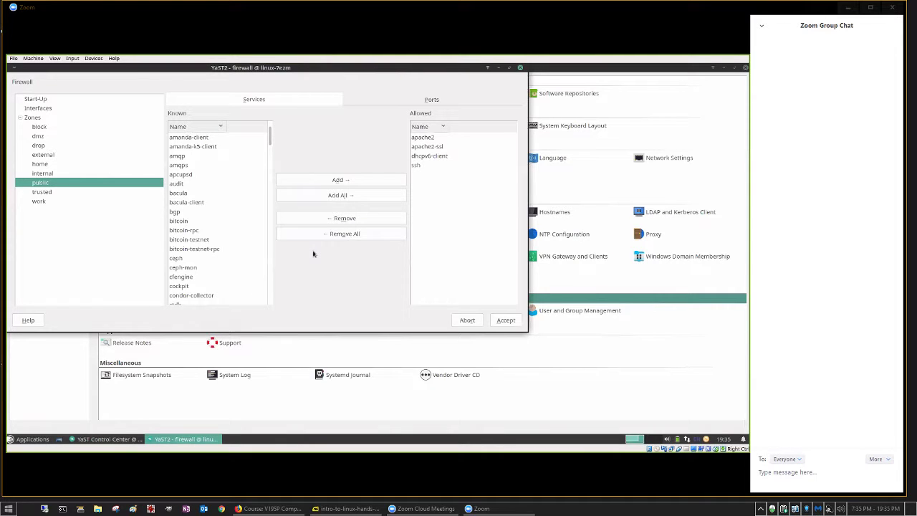
# Check the public zone's ports, the help on port entry format, and the allowed services.
pyautogui.click(365, 101)
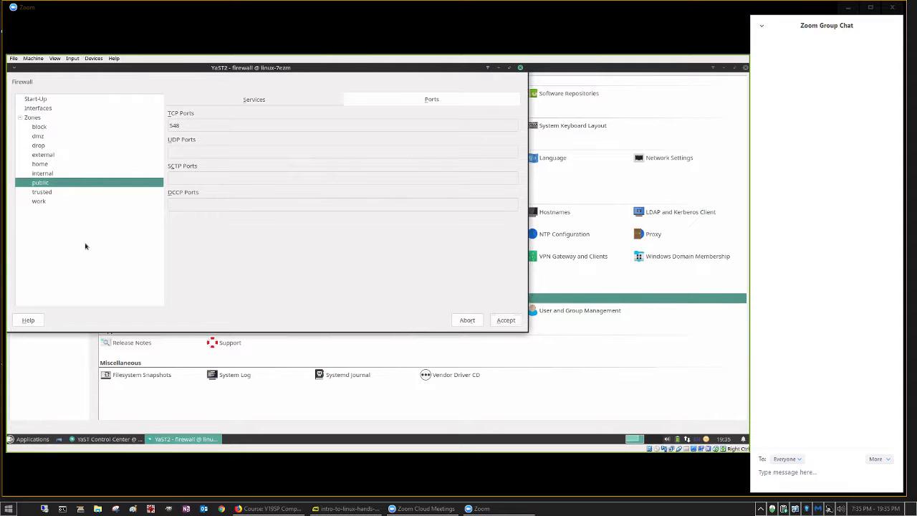
pyautogui.click(28, 320)
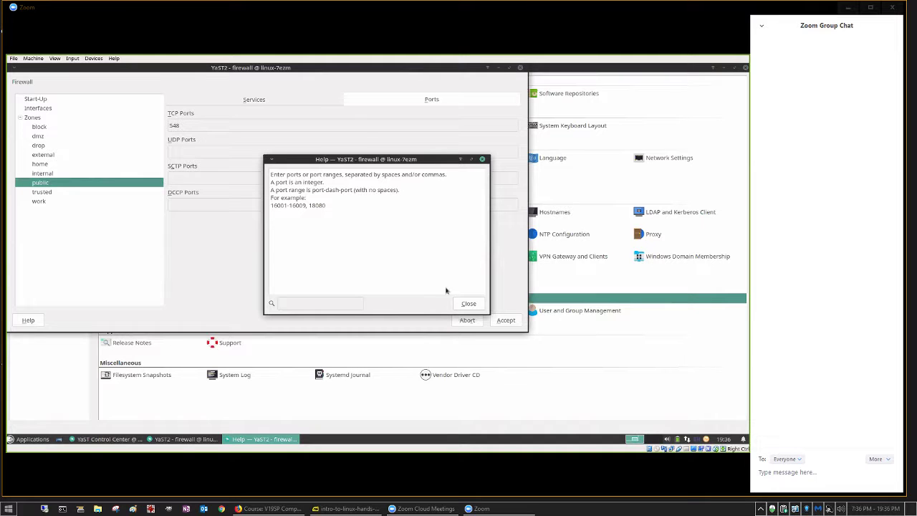
pyautogui.click(468, 304)
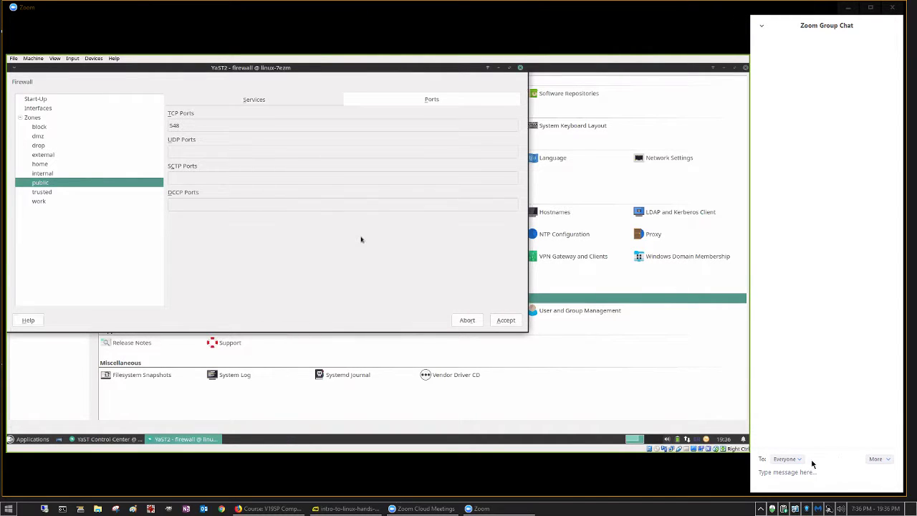
pyautogui.click(254, 99)
# Abort the firewall configuration and start a group chat message reading "So anything we type into Ports is allowed? I ask because".
pyautogui.write('o anything w')
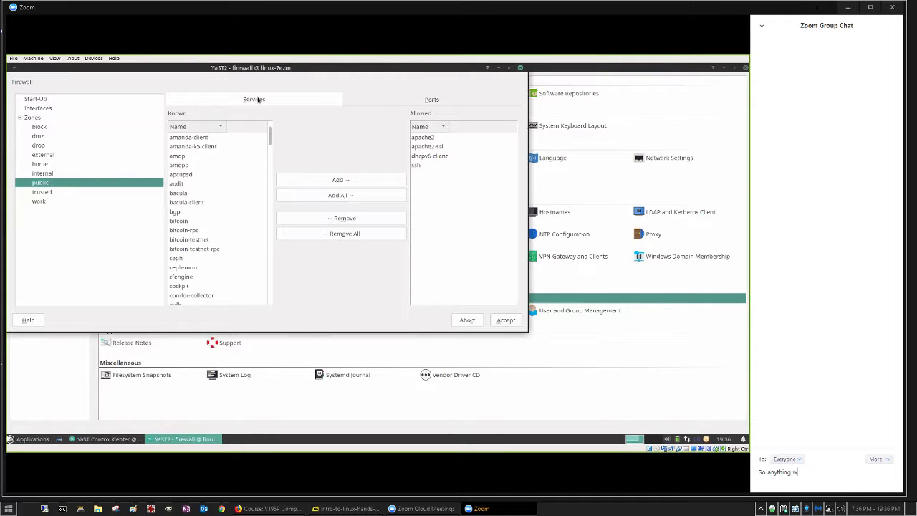
pyautogui.write('e type into Ports is allowed')
pyautogui.click(521, 67)
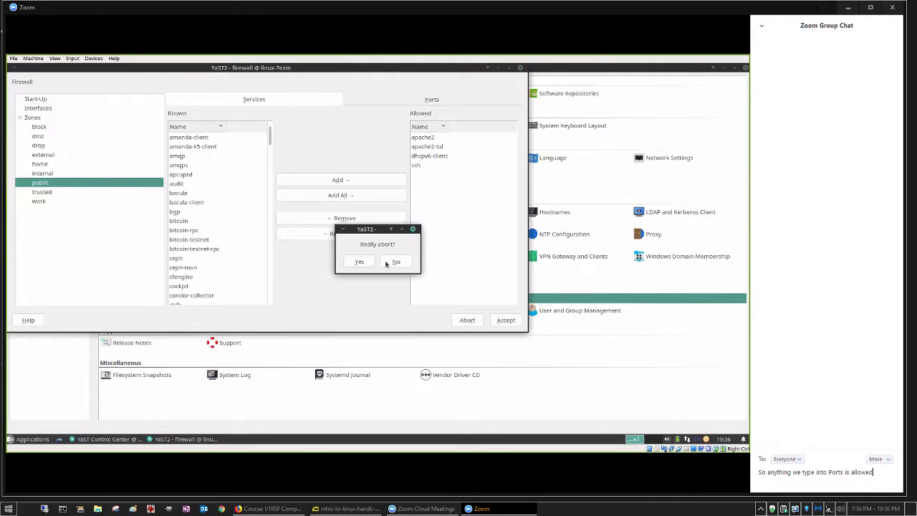
pyautogui.write('ts is allowed')
pyautogui.click(358, 262)
pyautogui.write('? I ask because')
pyautogui.click(39, 110)
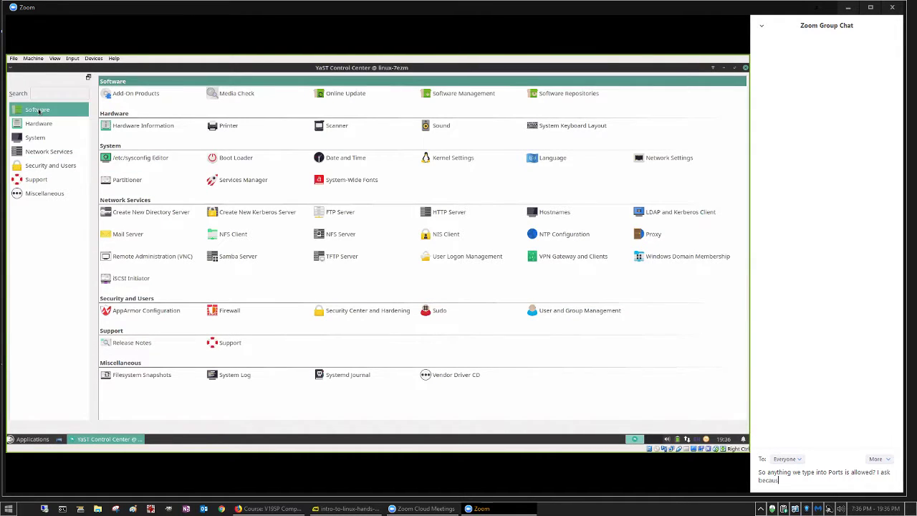
# Continue the chat message with "it doesn't specific allowed unlike in the Services window.".
pyautogui.write("it doesn't")
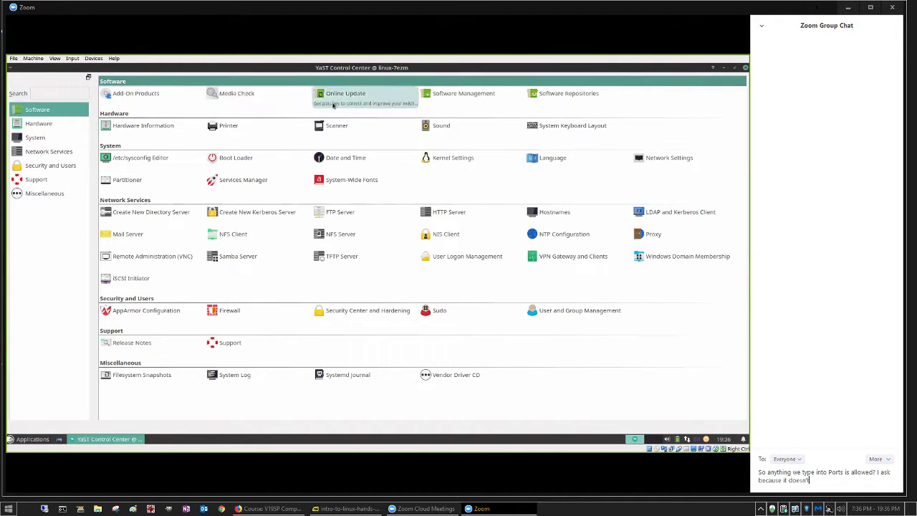
pyautogui.write(' specific a')
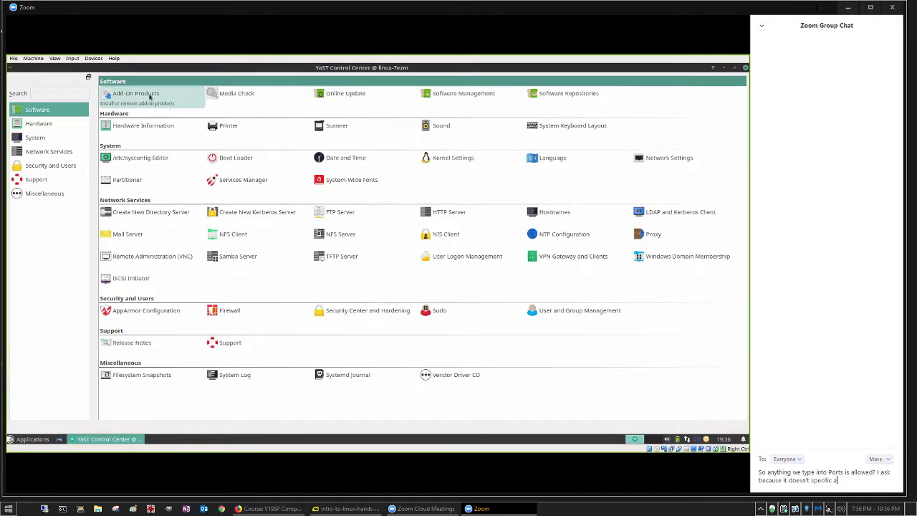
pyautogui.write('llowed un')
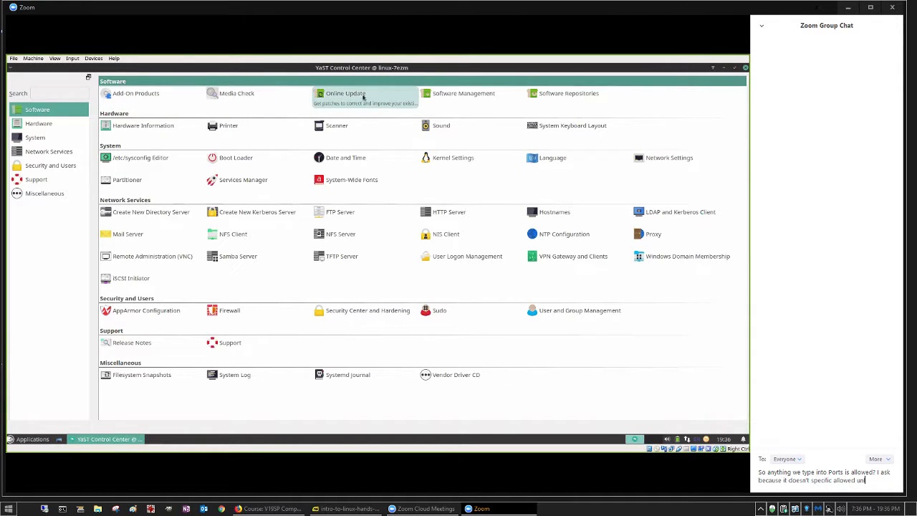
pyautogui.write('like in the')
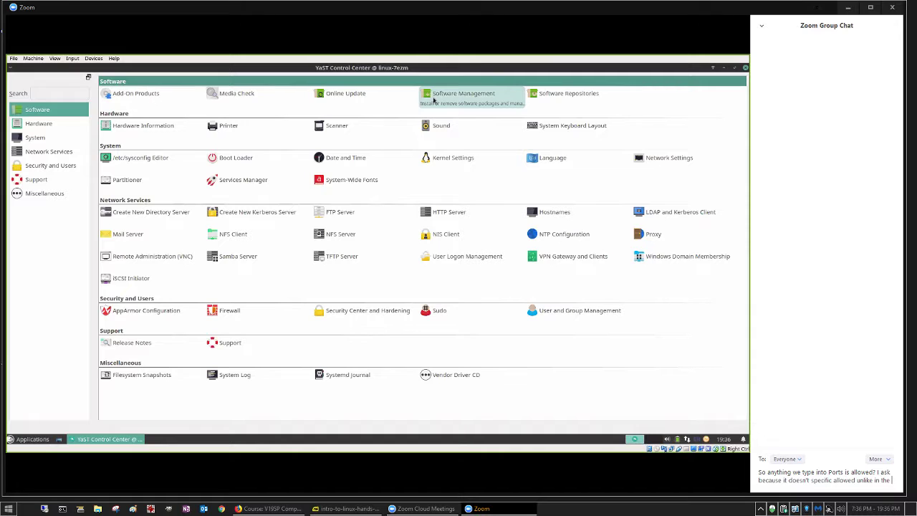
pyautogui.write(' Services')
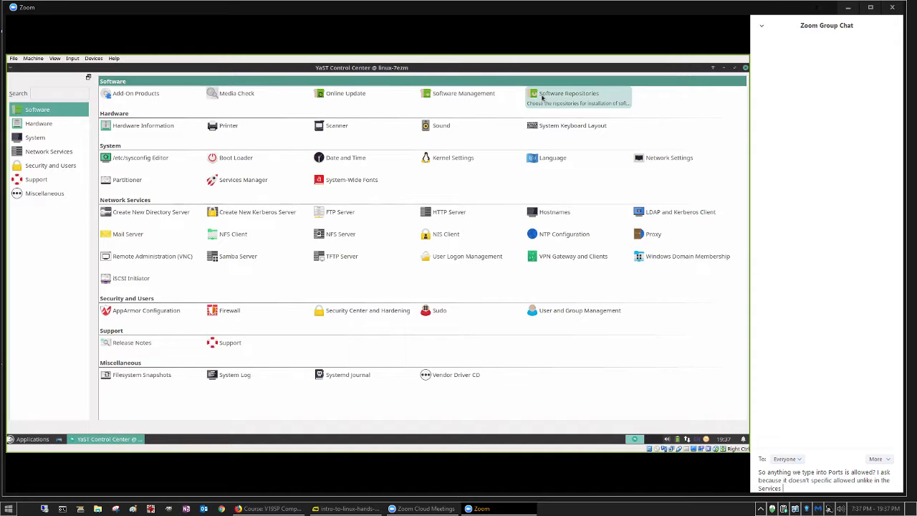
pyautogui.write(' window.')
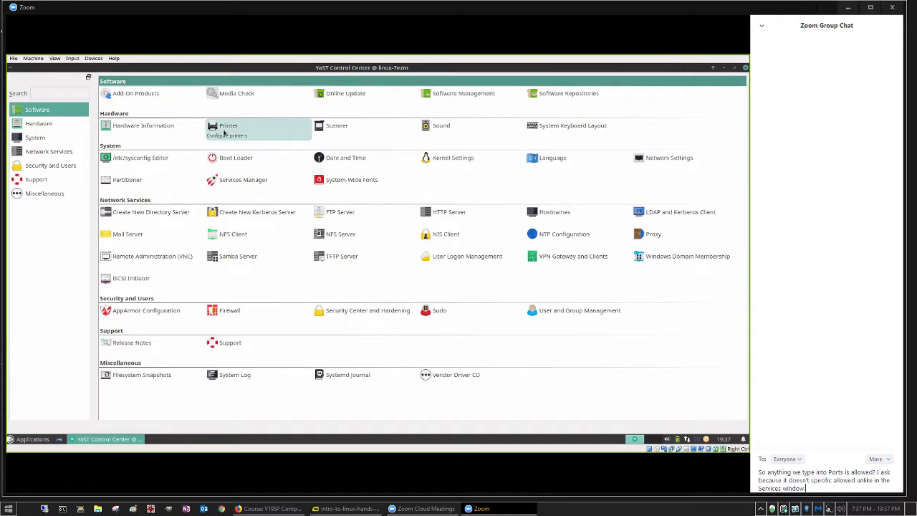
# Insert "through the firewall" after "allowed" in the drafted question and send it to everyone.
pyautogui.click(872, 473)
pyautogui.write('thru')
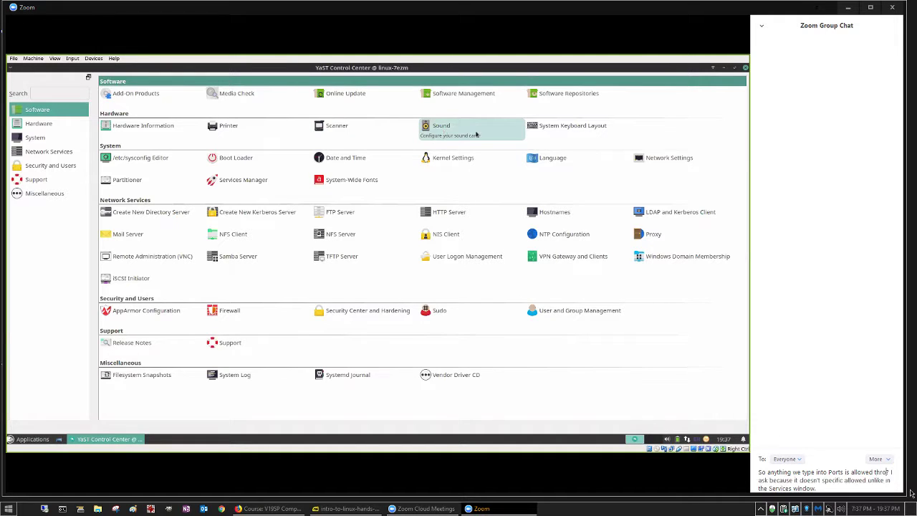
pyautogui.press('BackSpace')
pyautogui.write('ough the first')
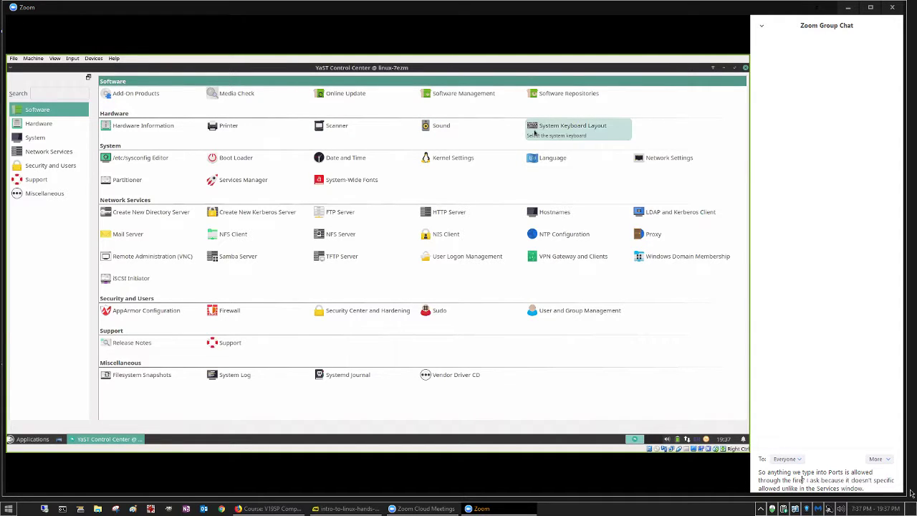
pyautogui.write('wall?')
pyautogui.press('Return')
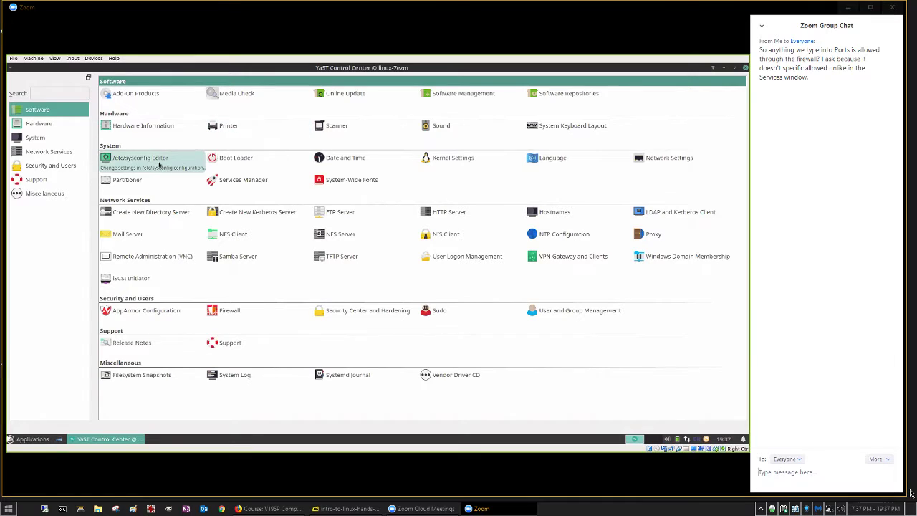
# Start a new group chat message reading "so under Zones, is a section called "block".".
pyautogui.moveTo(740, 252)
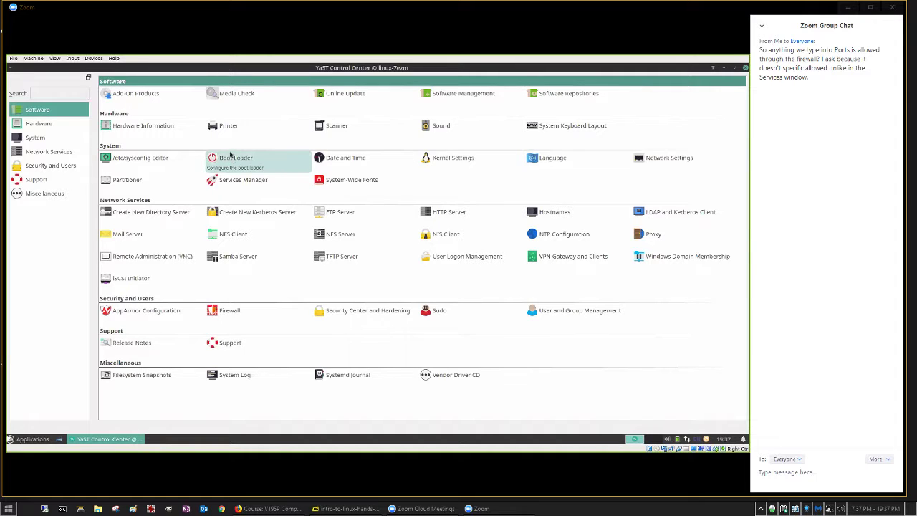
pyautogui.click(249, 153)
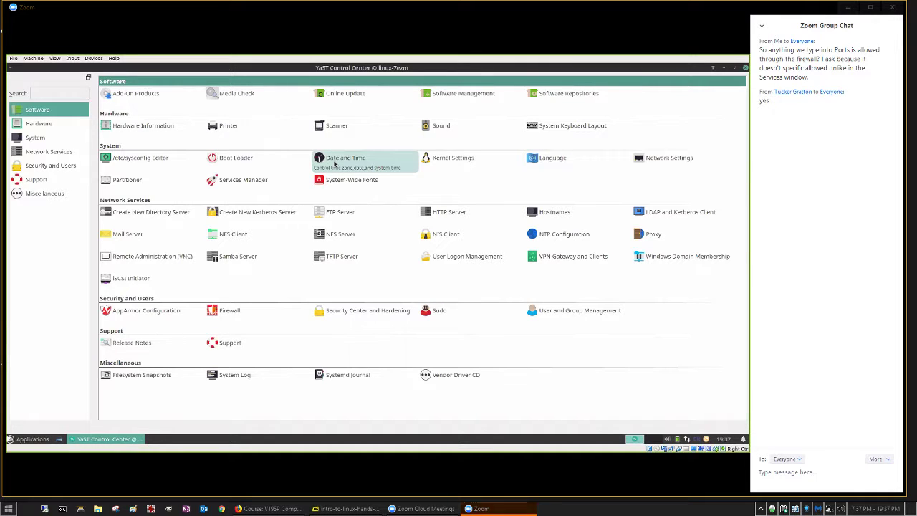
pyautogui.click(804, 473)
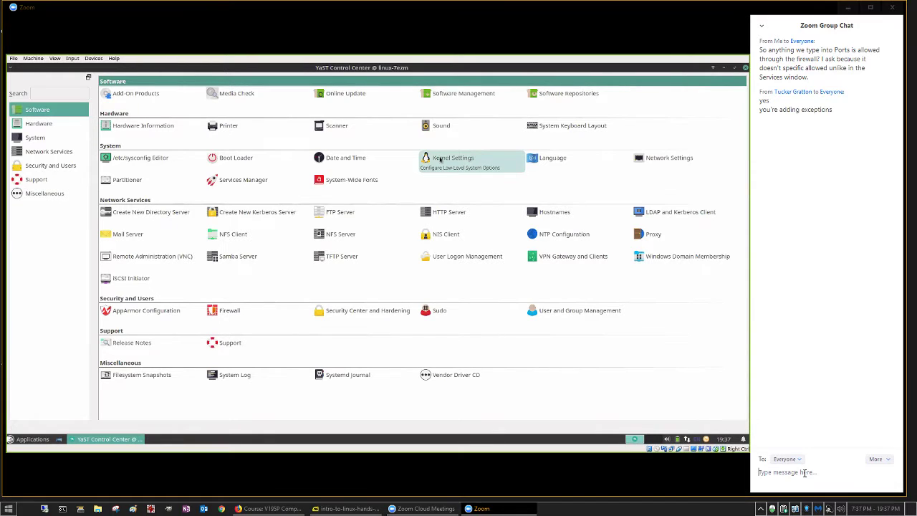
pyautogui.write('so ')
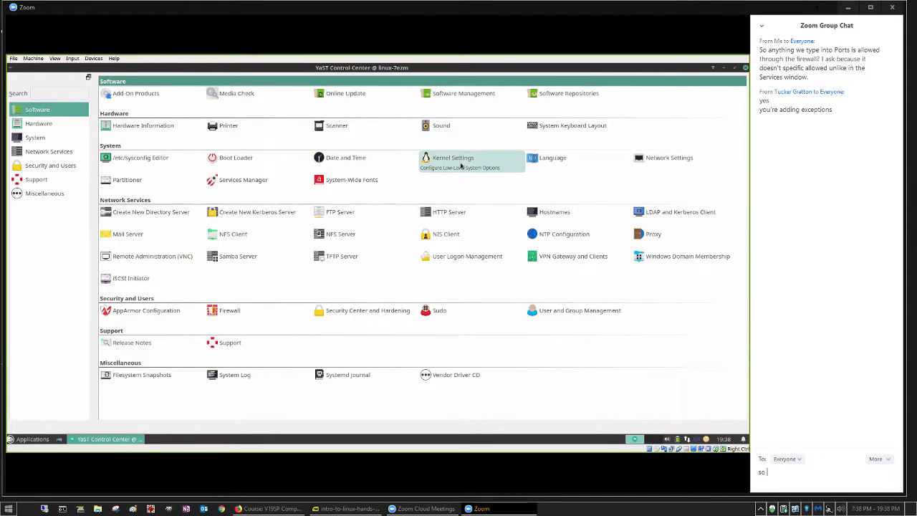
pyautogui.write('under Zones, ')
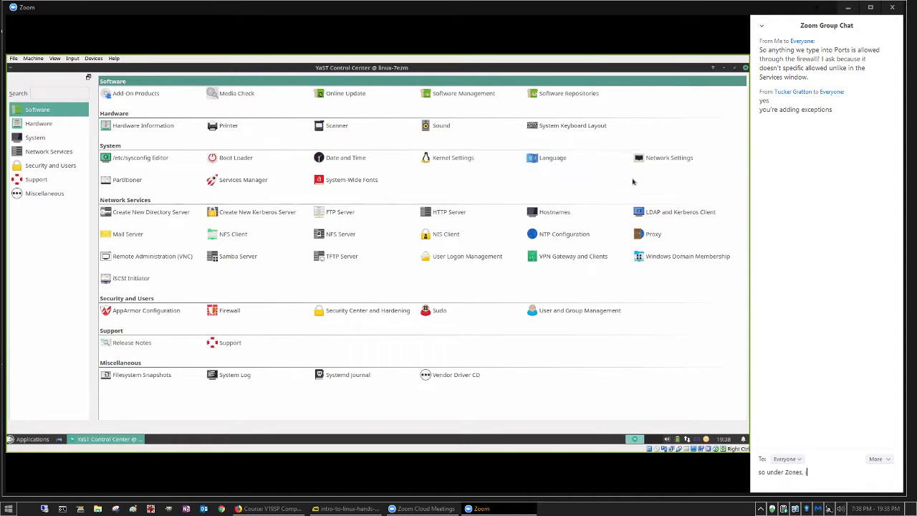
pyautogui.write('is a section c')
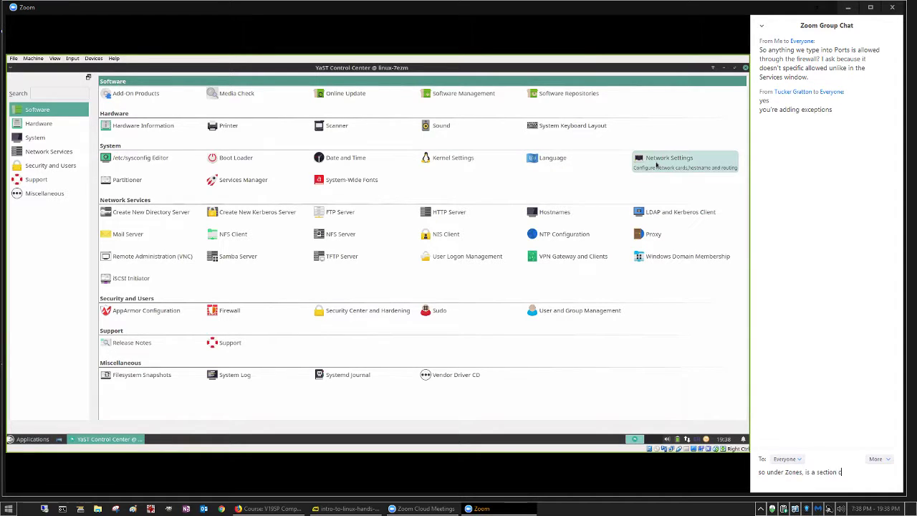
pyautogui.write('alled ')
pyautogui.write('"block".')
# Add the question "If we add a Service to the "Allowed" box under "block" is it allowed to be blocked?" to the message.
pyautogui.write('If we add a Service ')
pyautogui.write('to the "')
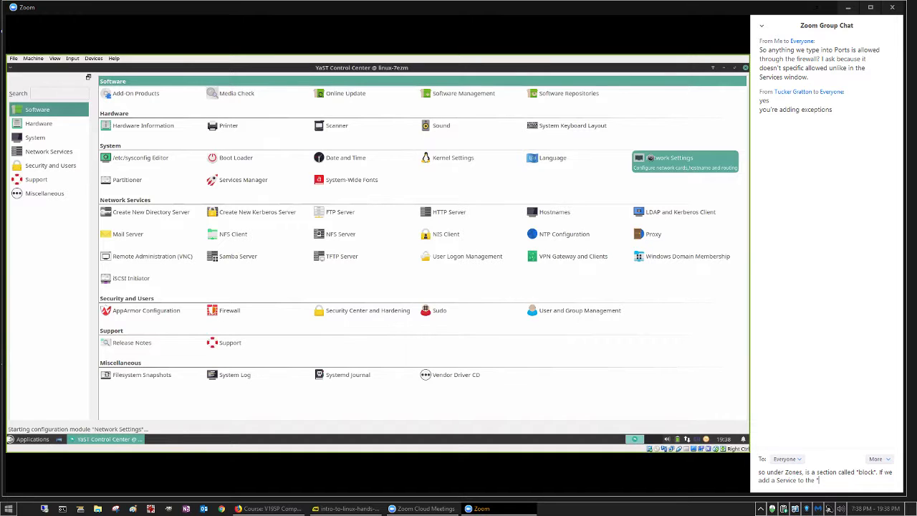
pyautogui.write('Allowed')
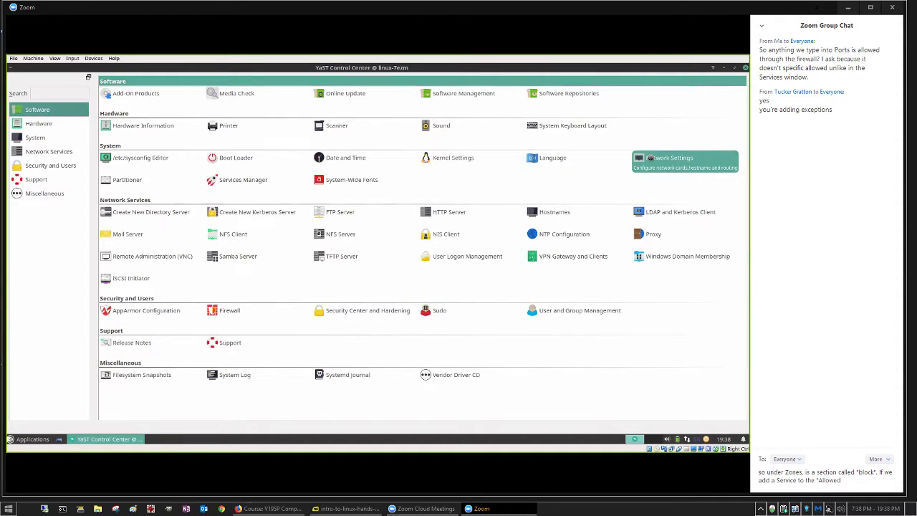
pyautogui.write('" box')
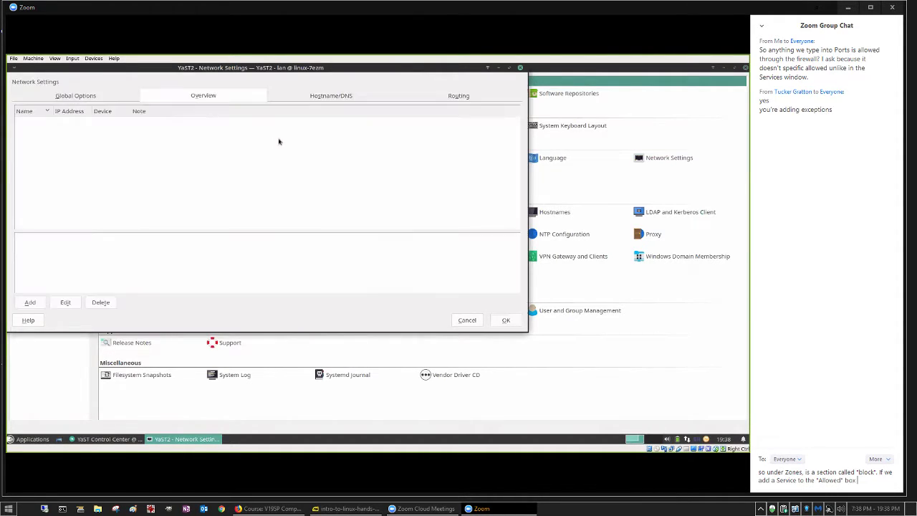
pyautogui.write(' under "blo')
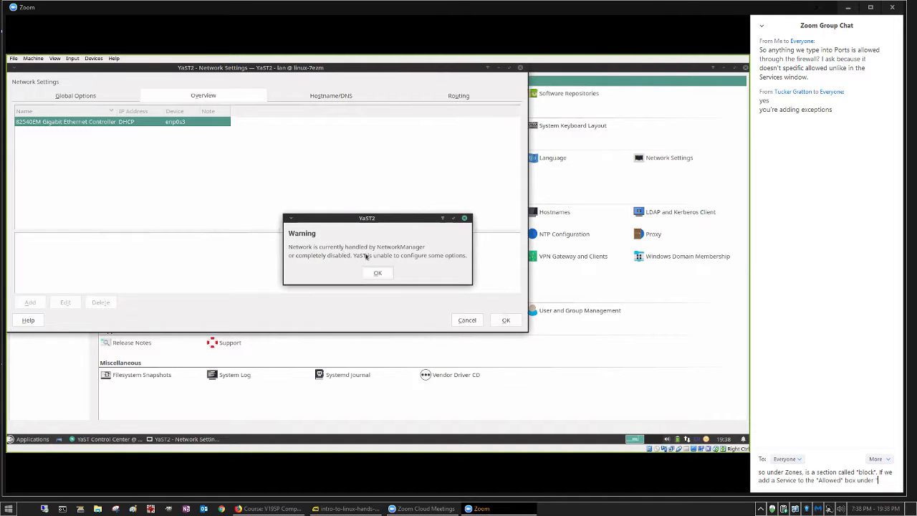
pyautogui.write('ck" is it')
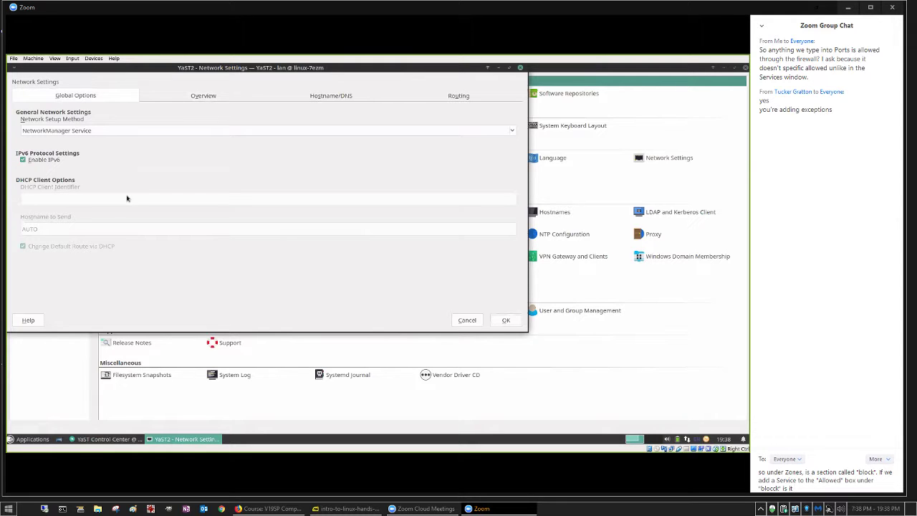
pyautogui.write(' allowed to be blocked?')
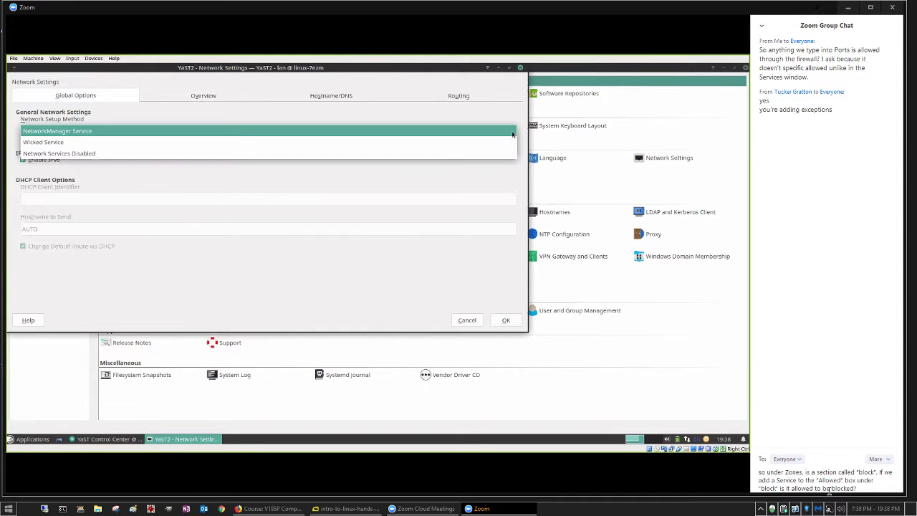
# Reword the end of the question to ask whether the service is "allowed" or "blocked".
pyautogui.moveTo(831, 490); pyautogui.dragTo(814, 490)
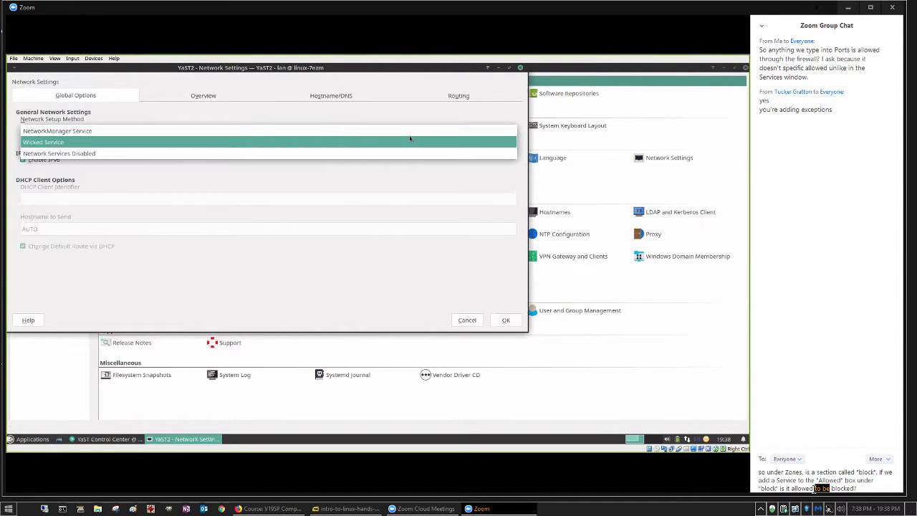
pyautogui.press('BackSpace')
pyautogui.press('BackSpace')
pyautogui.press('BackSpace')
pyautogui.press('BackSpace')
pyautogui.press('BackSpace')
pyautogui.press('BackSpace')
pyautogui.press('BackSpace')
pyautogui.press('BackSpace')
pyautogui.press('BackSpace')
pyautogui.write('"allowed"or "')
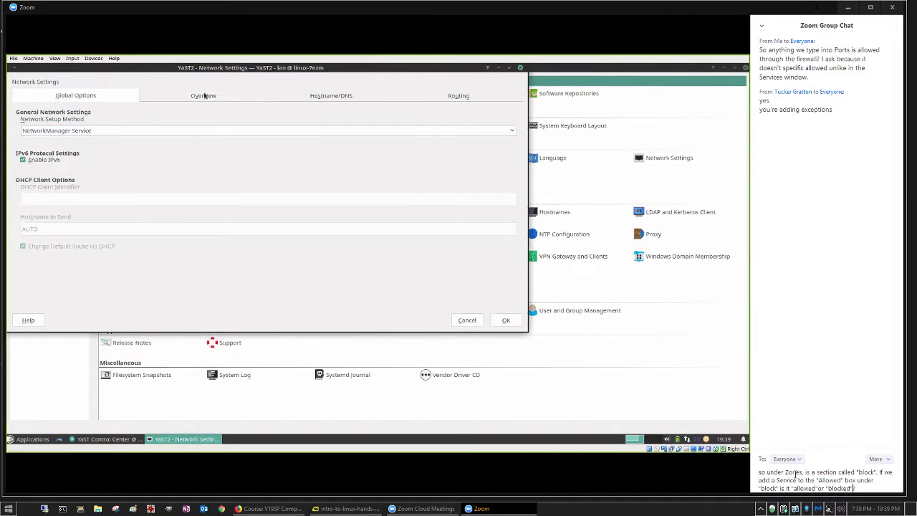
# Capitalize "So" at the start of the message and insert the missing space between "allowed" and or.
pyautogui.click(760, 472)
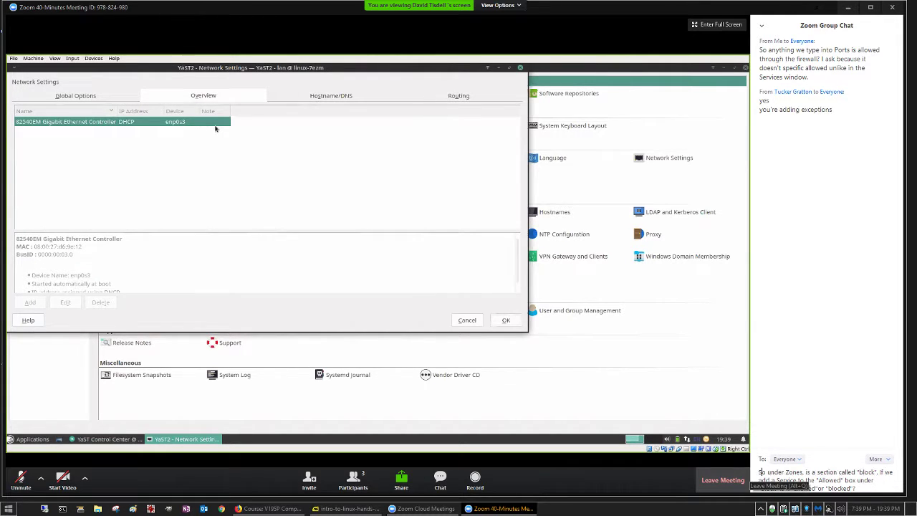
pyautogui.click(865, 488)
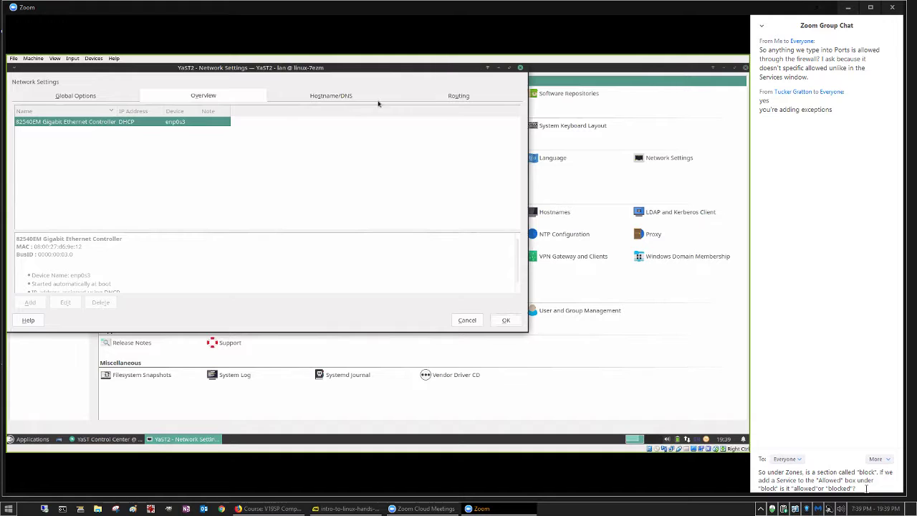
pyautogui.press('Left')
pyautogui.press('Left')
pyautogui.press('Left')
pyautogui.press('Left')
pyautogui.press('Left')
pyautogui.press('Left')
pyautogui.press('Left')
pyautogui.press('Left')
pyautogui.press('Left')
pyautogui.press('Left')
pyautogui.press('Left')
pyautogui.press('Left')
pyautogui.press('Left')
# Append "Confusing interface." to the message and send it to everyone.
pyautogui.press('End')
pyautogui.write('Confusing inte')
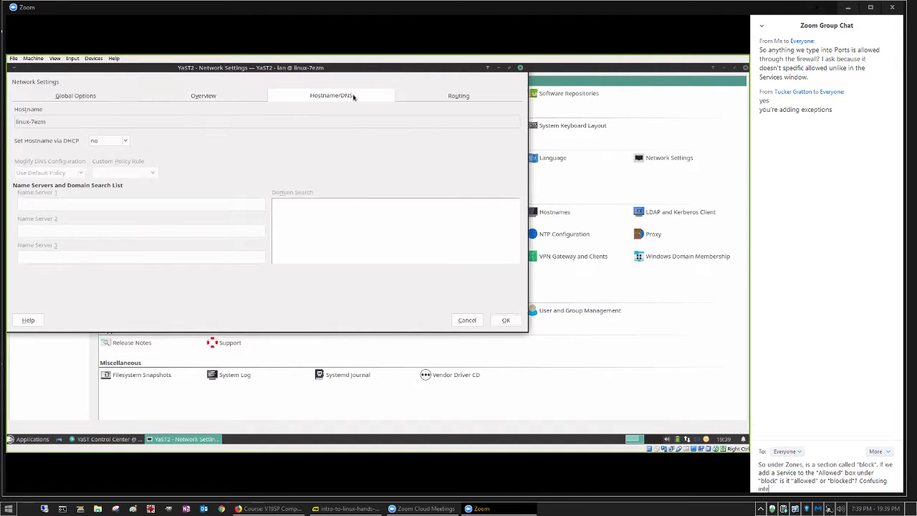
pyautogui.press('Return')
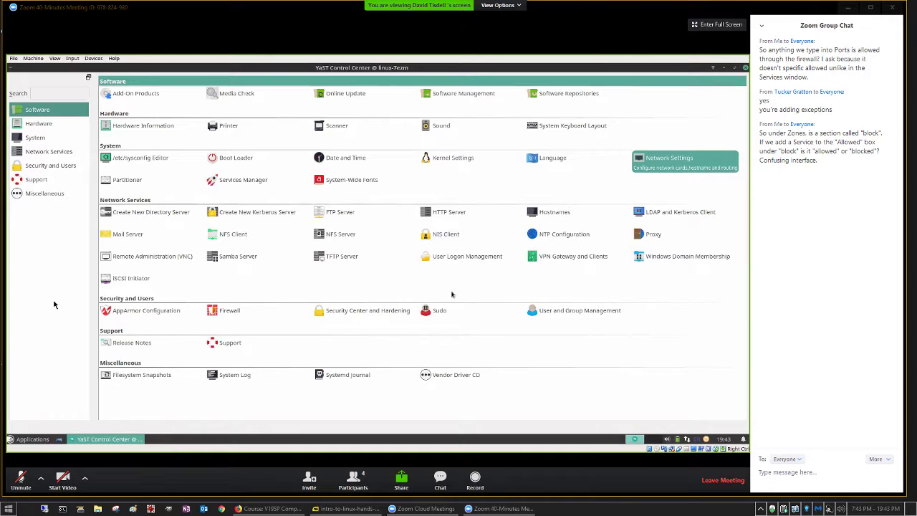
# Reopen the firewall configuration and examine the home and block zones' services and the help on allowing services in the block zone.
pyautogui.click(228, 311)
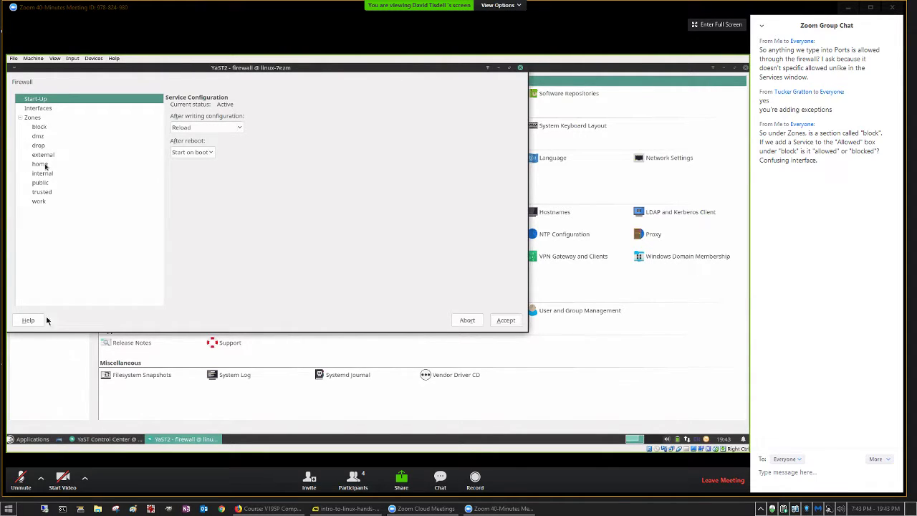
pyautogui.click(40, 164)
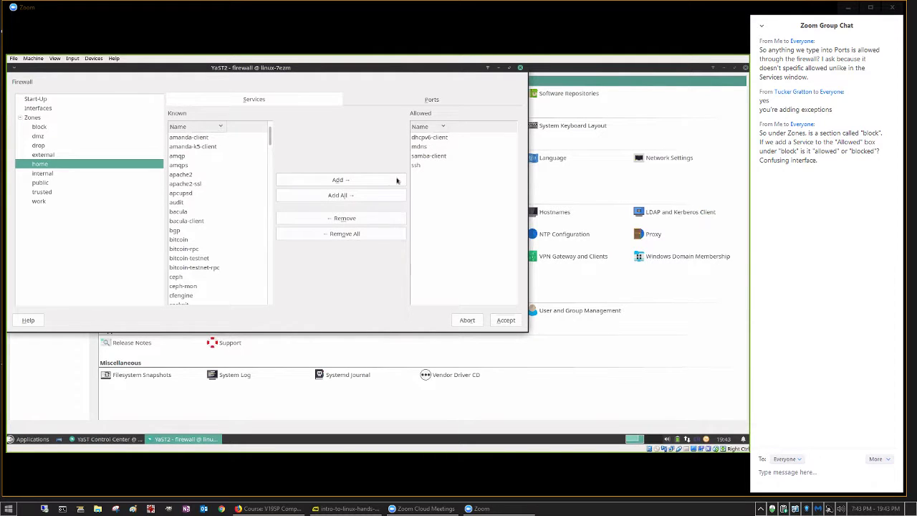
pyautogui.click(40, 127)
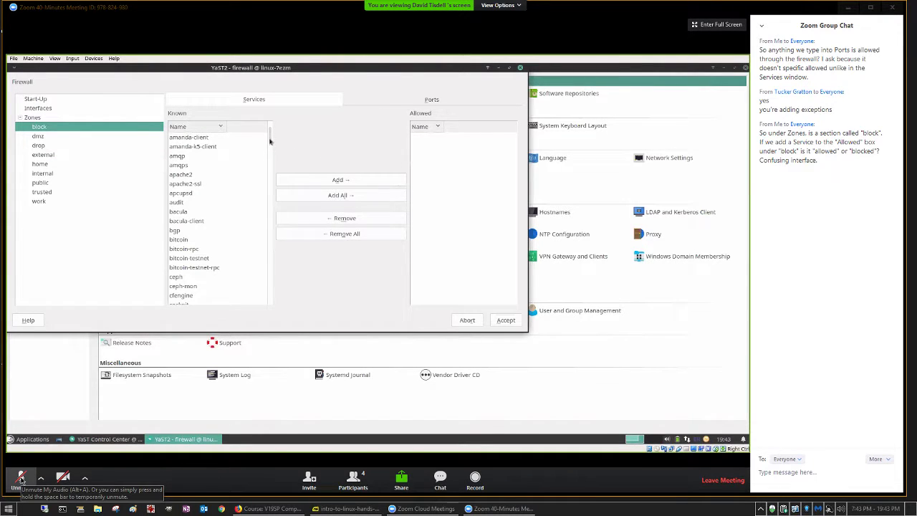
pyautogui.scroll(-3, 270, 141)
pyautogui.scroll(3, 270, 141)
pyautogui.click(31, 321)
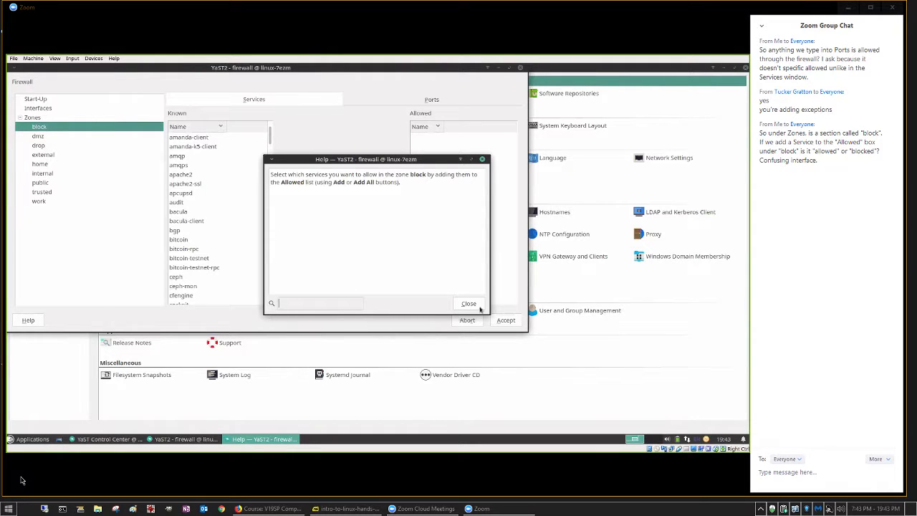
pyautogui.click(470, 303)
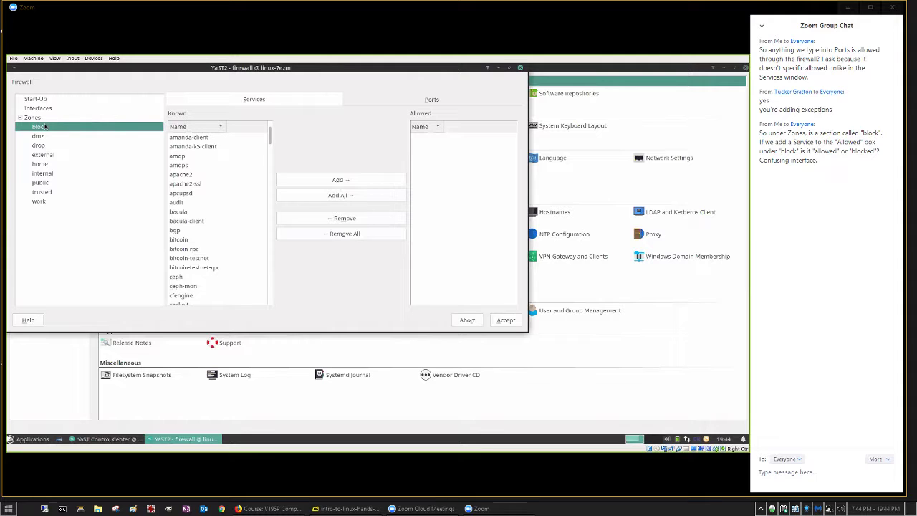
# Examine the overview of all firewall zones and read its help on default zones and interface assignment.
pyautogui.moveTo(86, 467)
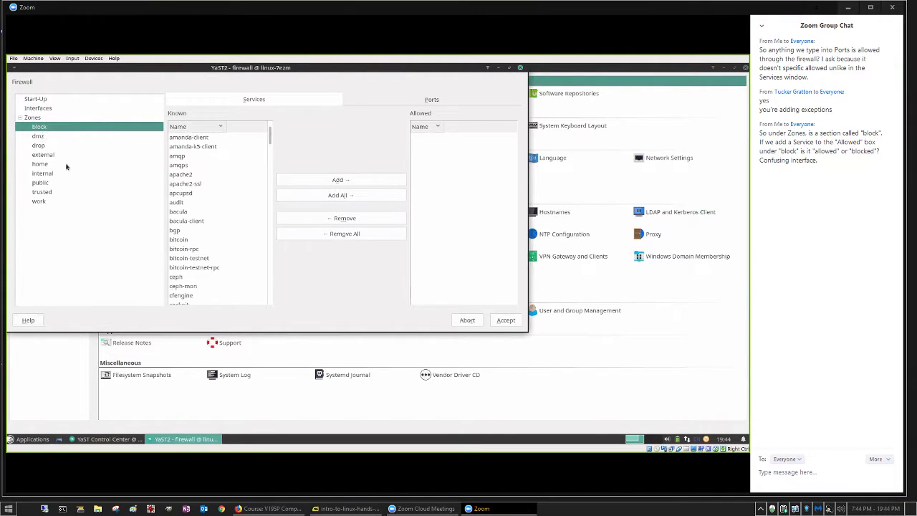
pyautogui.moveTo(51, 322)
pyautogui.click(22, 479)
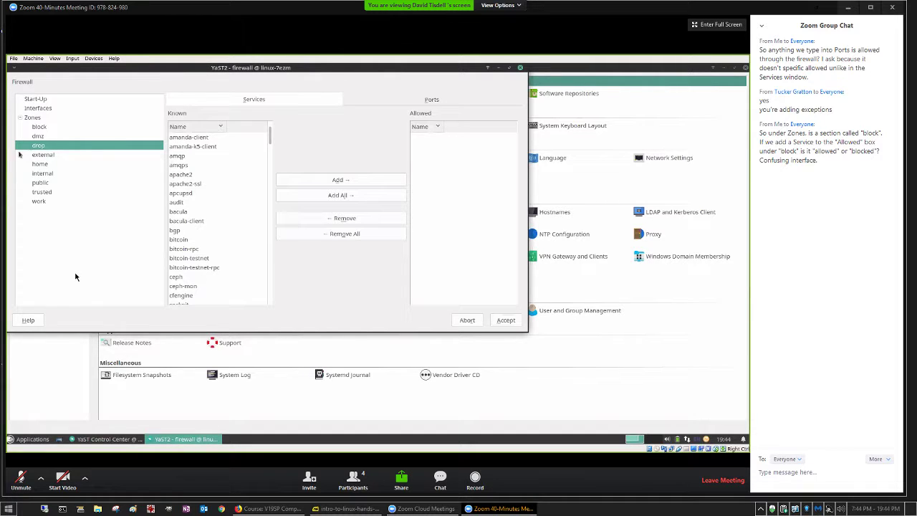
pyautogui.click(33, 118)
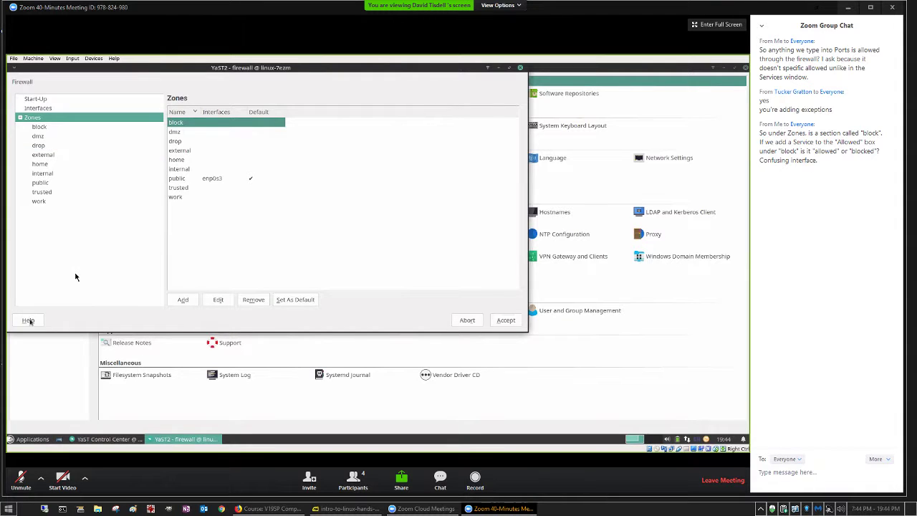
pyautogui.click(28, 319)
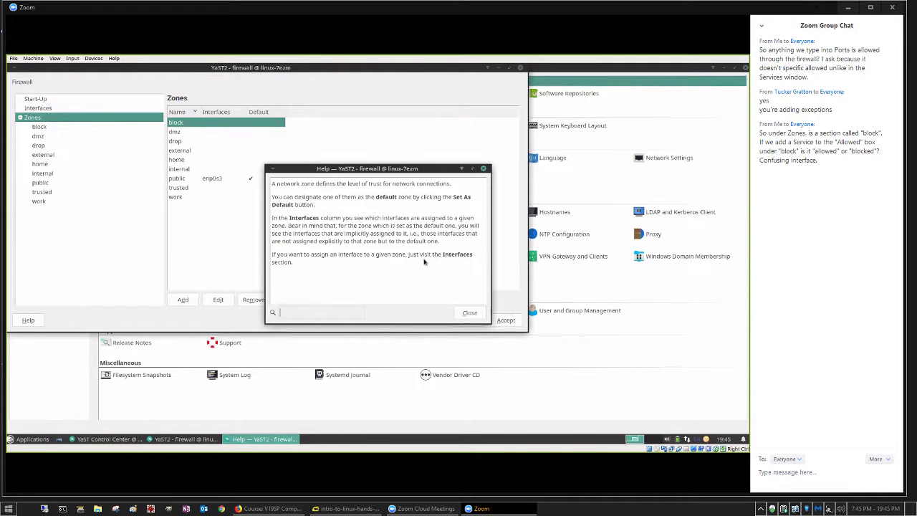
pyautogui.click(469, 314)
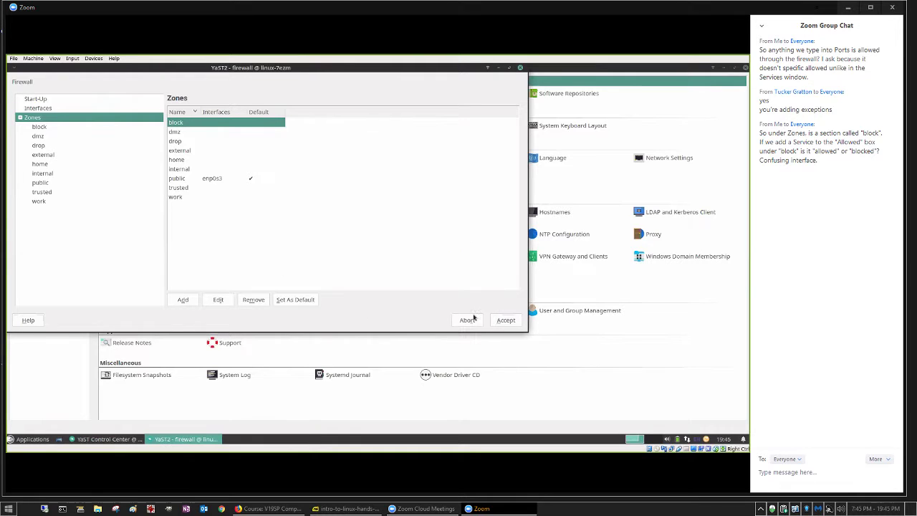
# Examine which zones can be assigned to the enp0s3 network interface.
pyautogui.click(46, 109)
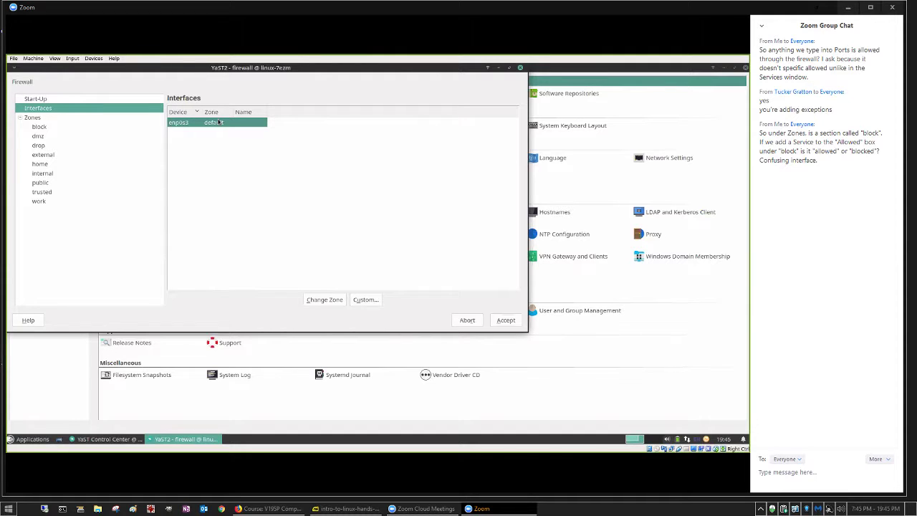
pyautogui.click(219, 123)
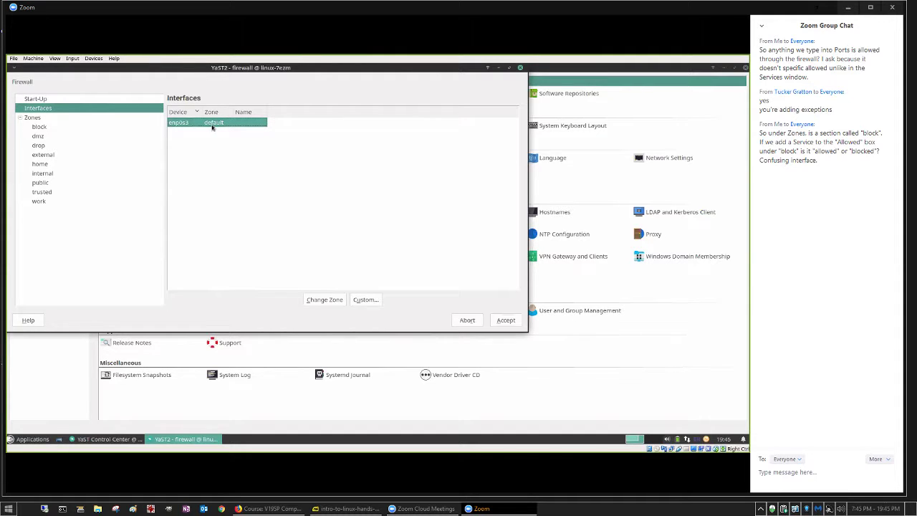
pyautogui.click(320, 297)
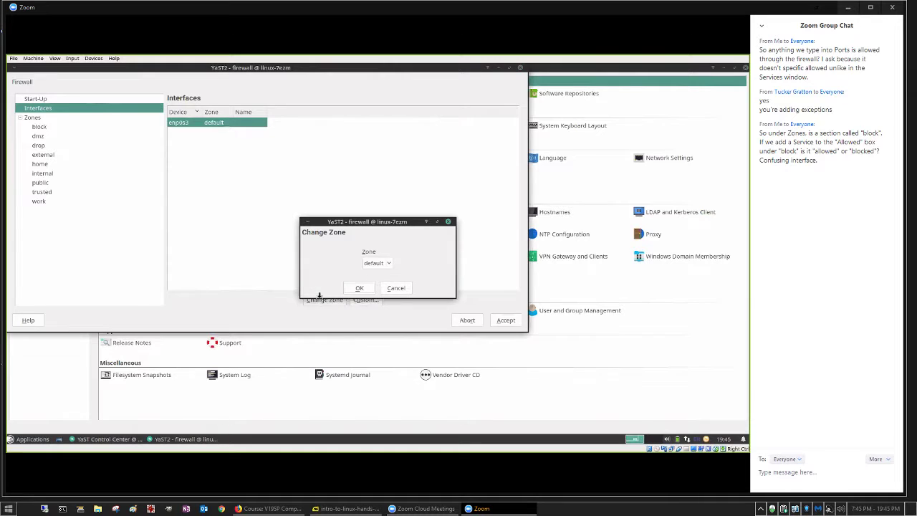
pyautogui.click(391, 263)
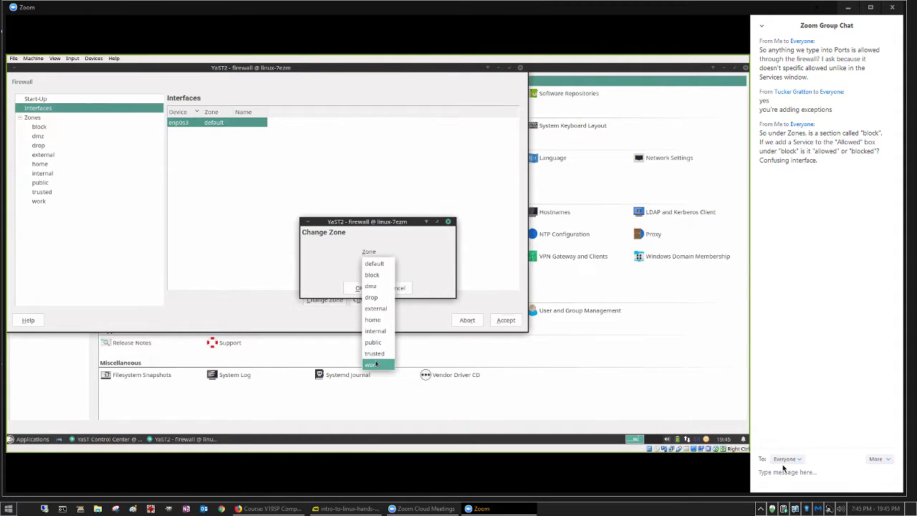
# Send the chat message "agreed" to everyone.
pyautogui.write('ag')
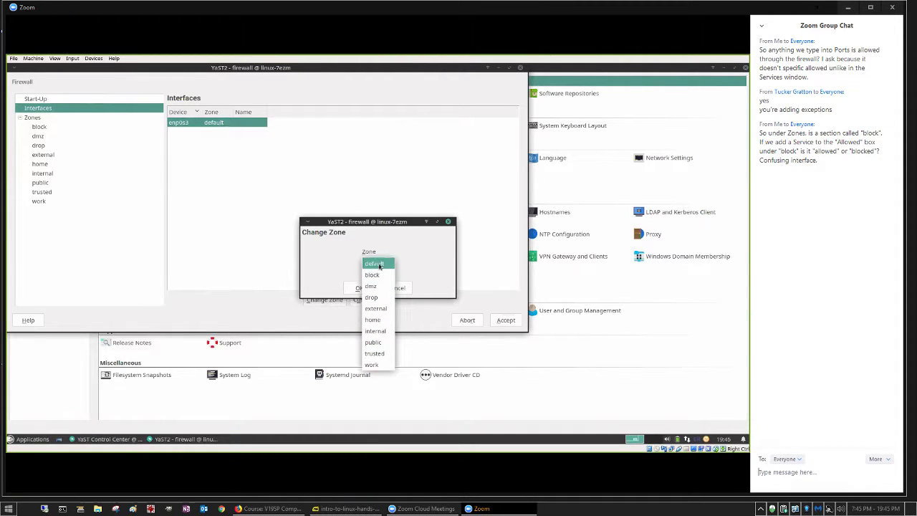
pyautogui.write('reed')
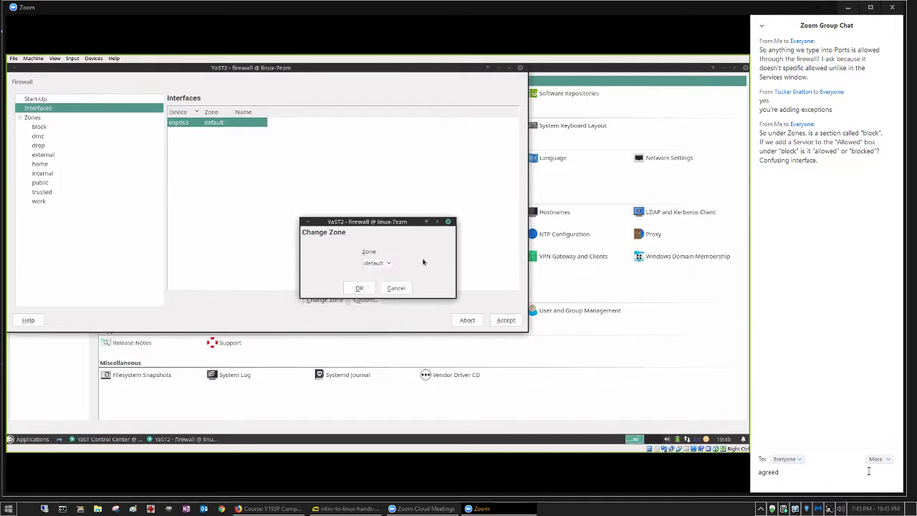
pyautogui.press('Return')
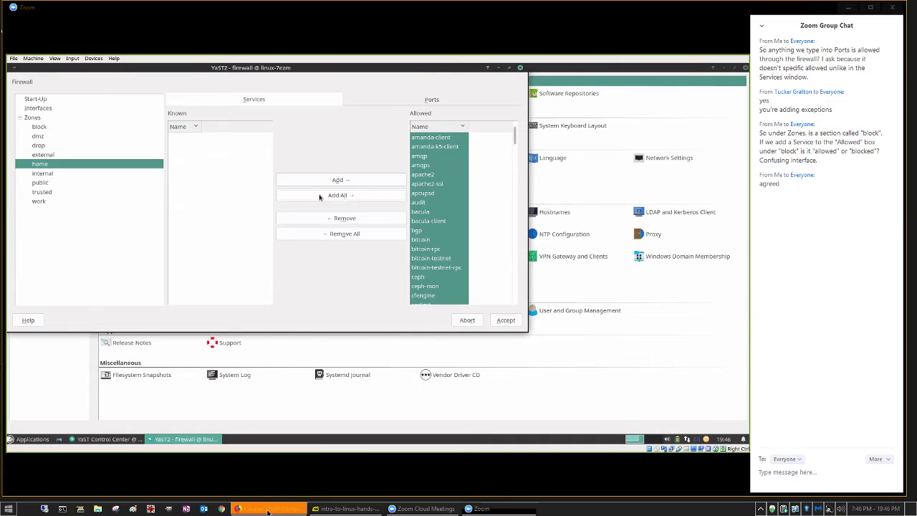
# Switch to the Firefox window with the course page and close it.
pyautogui.click(268, 510)
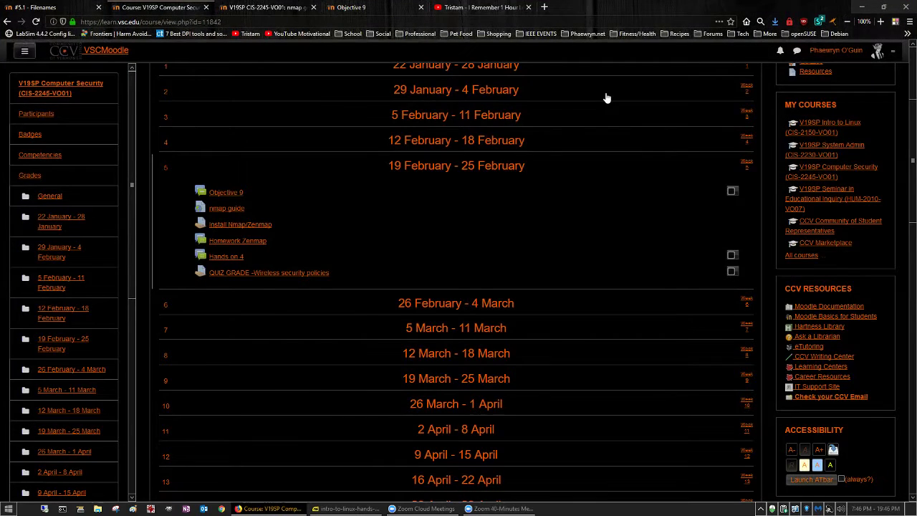
pyautogui.click(824, 6)
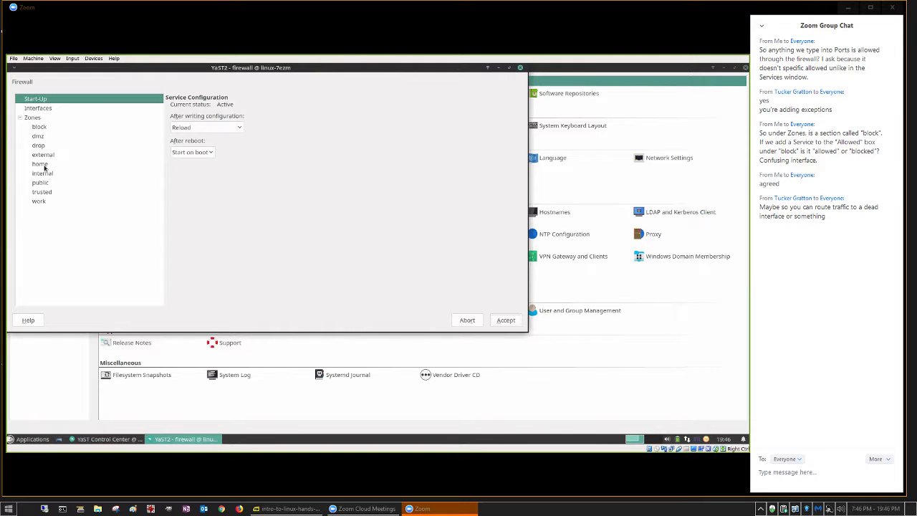
# Add more known services, from apache2 onward, to the home zone's allowed services and accept the firewall configuration.
pyautogui.click(45, 164)
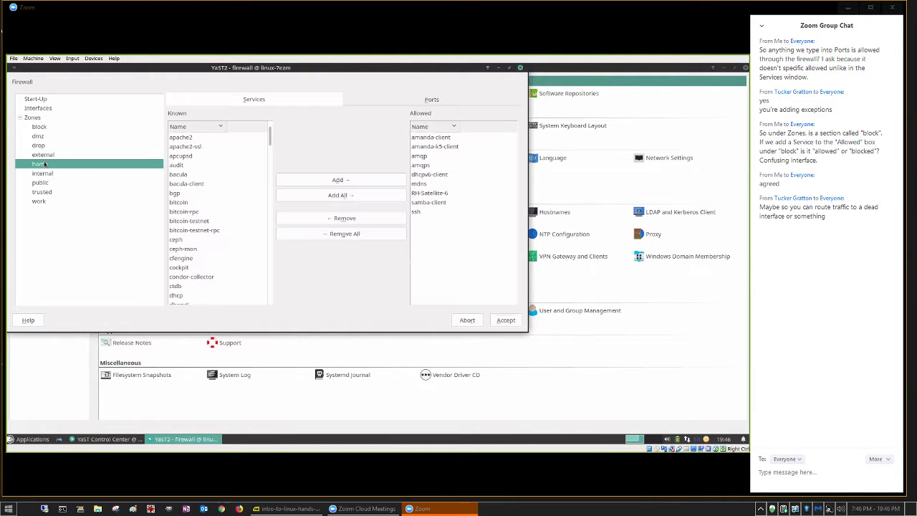
pyautogui.click(338, 196)
pyautogui.click(501, 321)
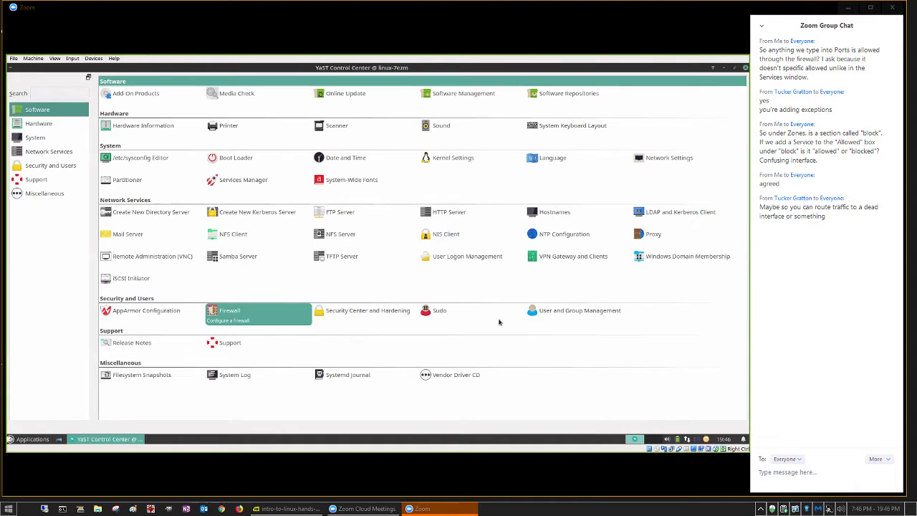
# Reopen the firewall configuration and examine the allowed services of the home, internal, public, trusted, work, dmz and block zones.
pyautogui.click(223, 313)
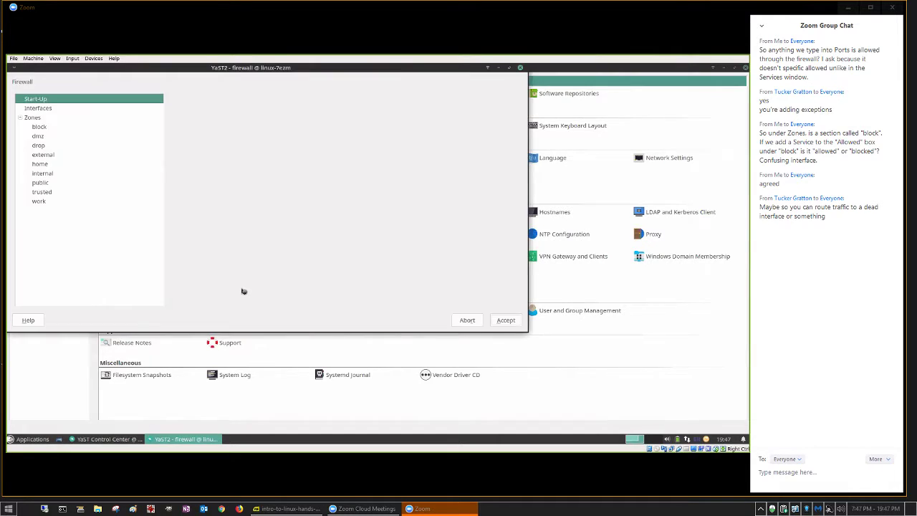
pyautogui.click(40, 164)
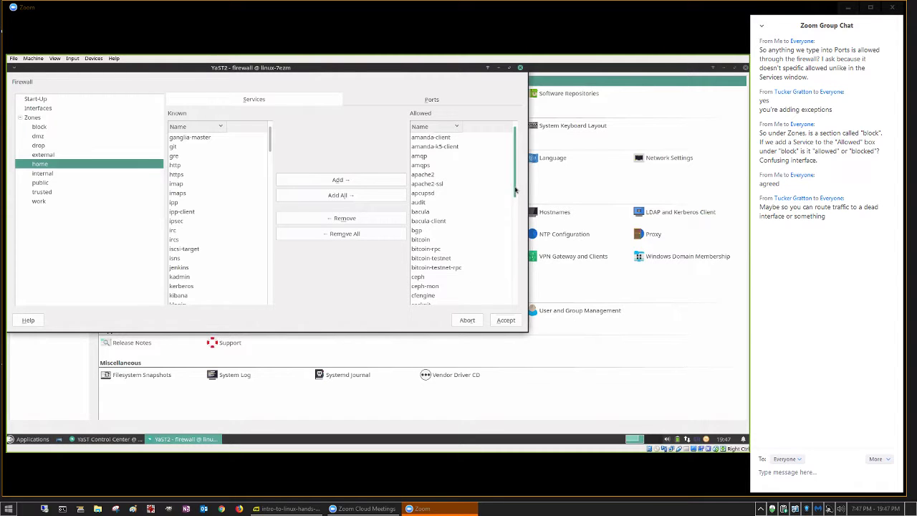
pyautogui.scroll(-3, 513, 190)
pyautogui.scroll(3, 513, 190)
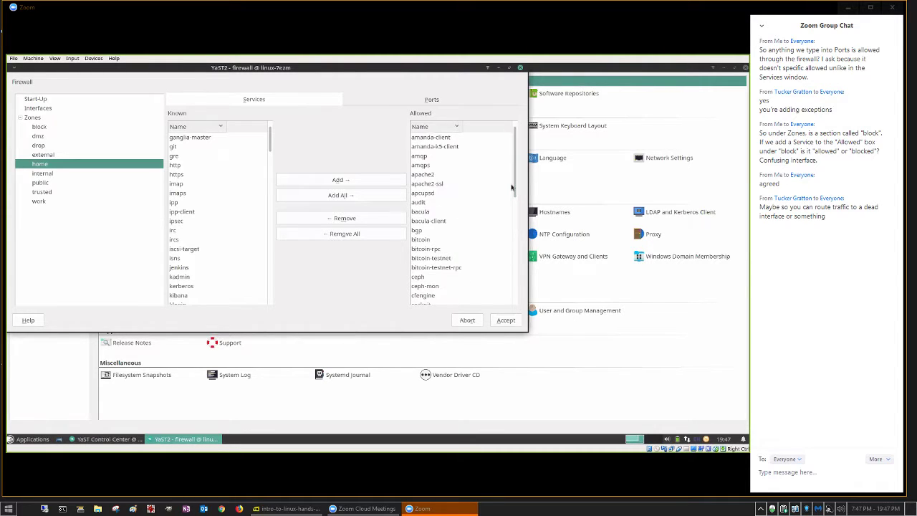
pyautogui.click(47, 174)
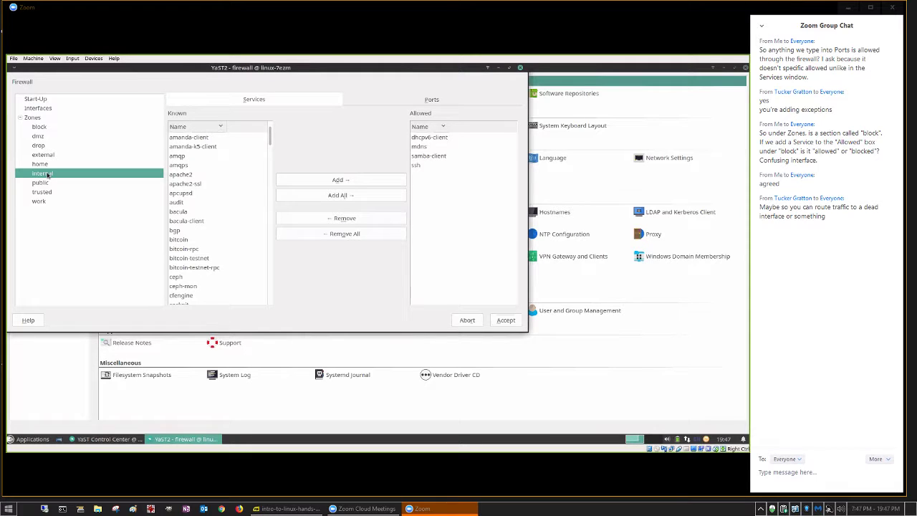
pyautogui.click(46, 184)
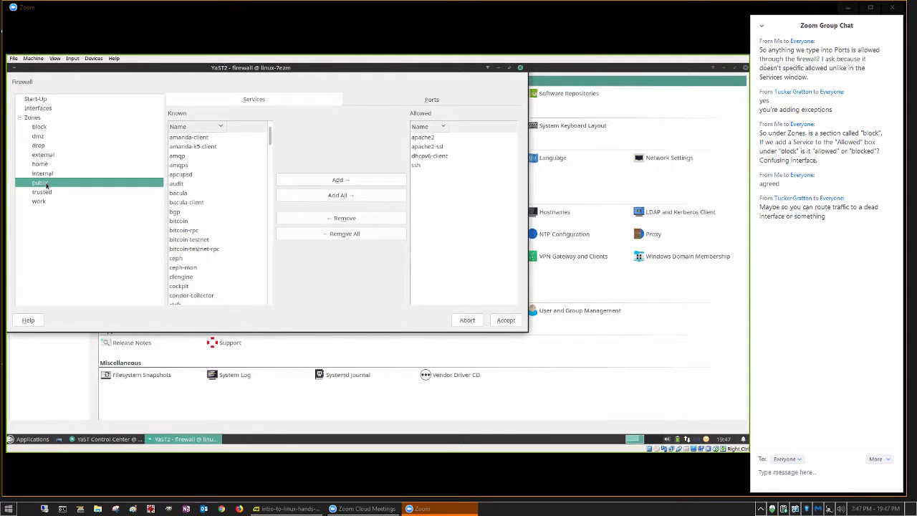
pyautogui.click(47, 192)
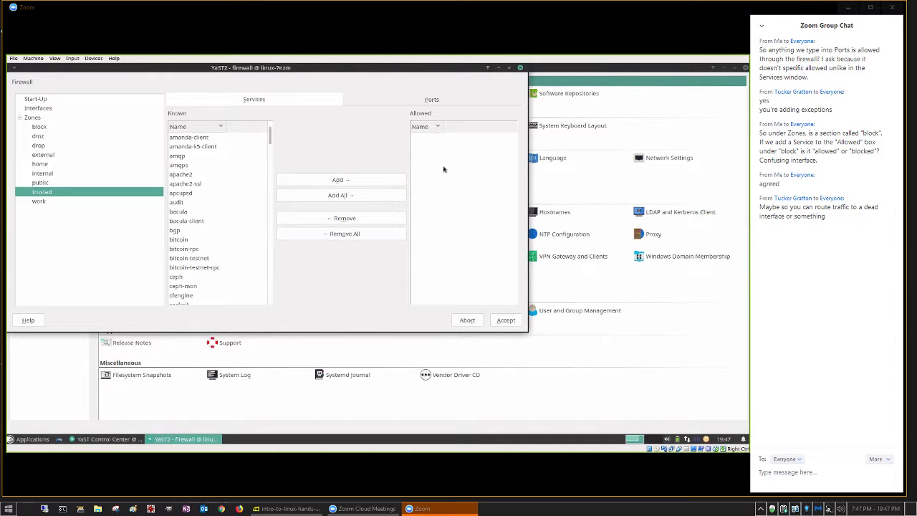
pyautogui.click(41, 204)
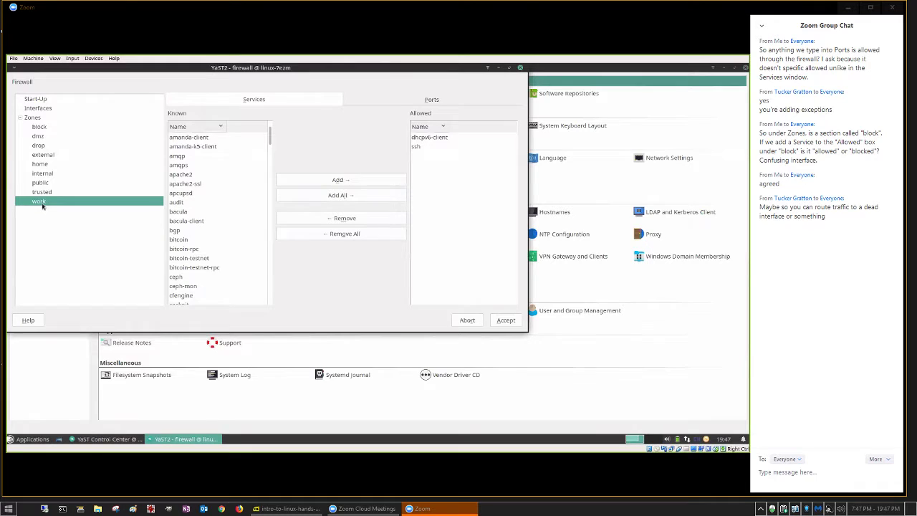
pyautogui.moveTo(44, 454)
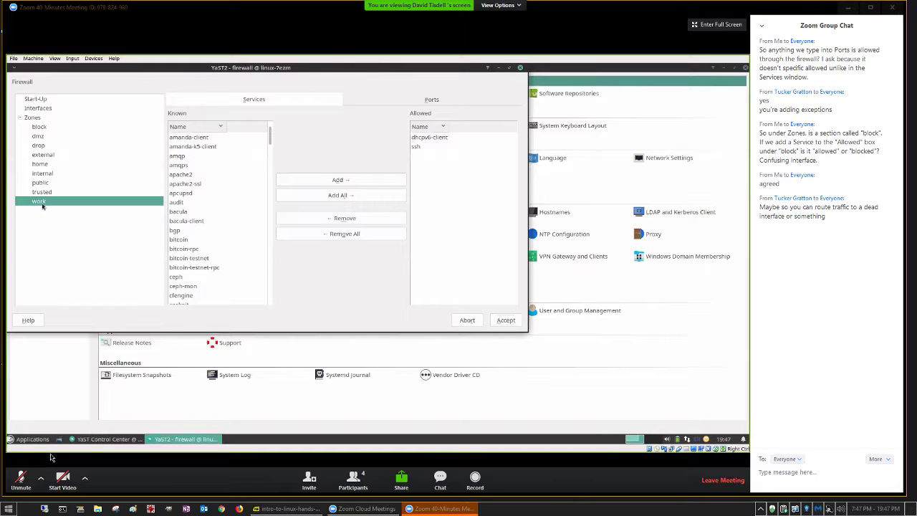
pyautogui.click(39, 137)
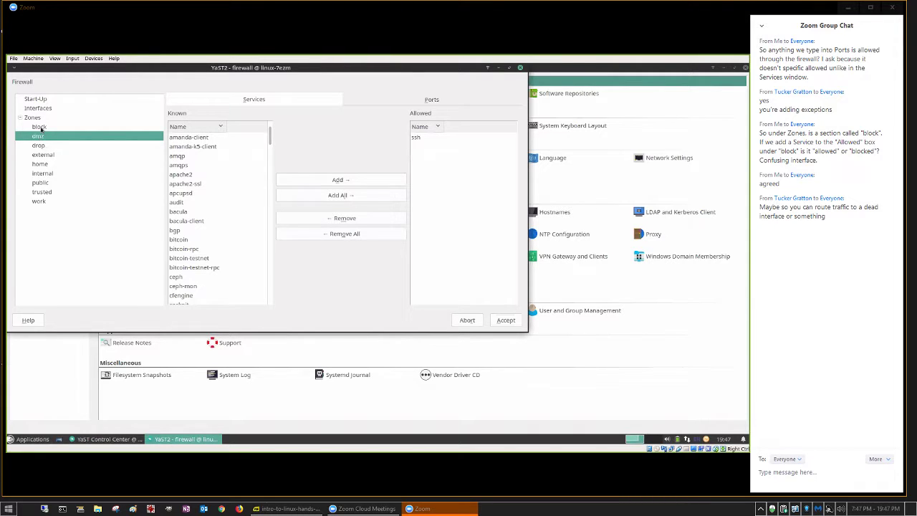
pyautogui.click(41, 127)
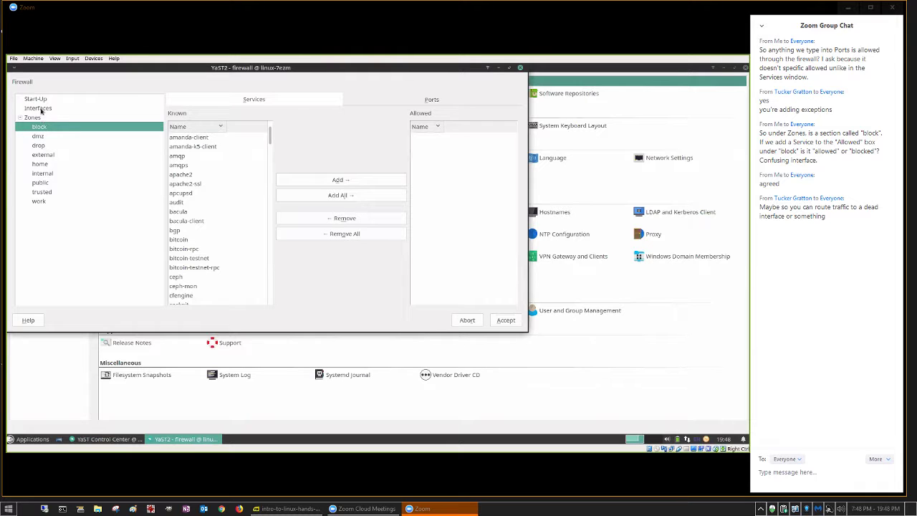
# Assign the enp0s3 interface to the home zone and open the custom interface settings.
pyautogui.click(39, 108)
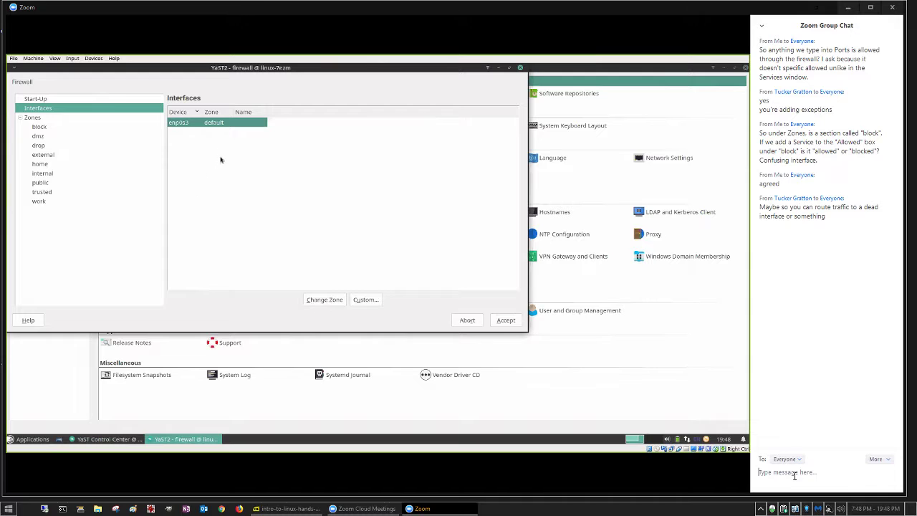
pyautogui.click(315, 300)
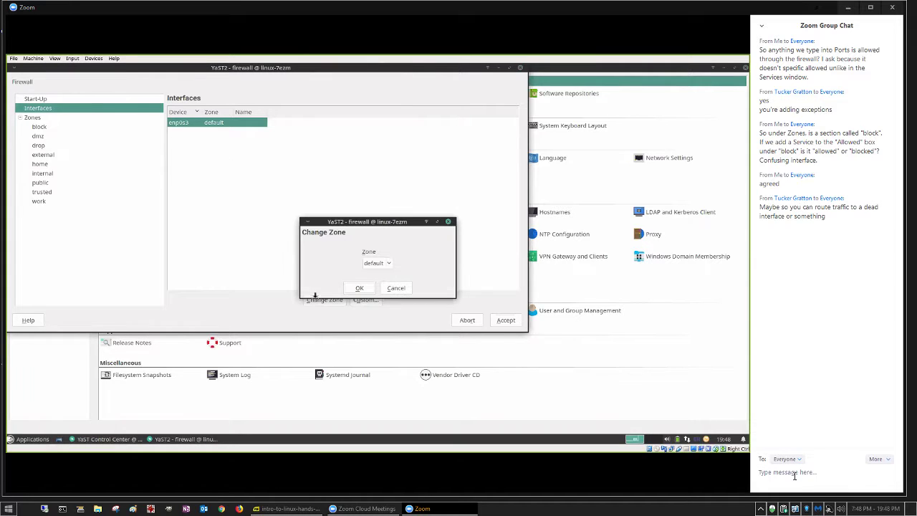
pyautogui.click(390, 263)
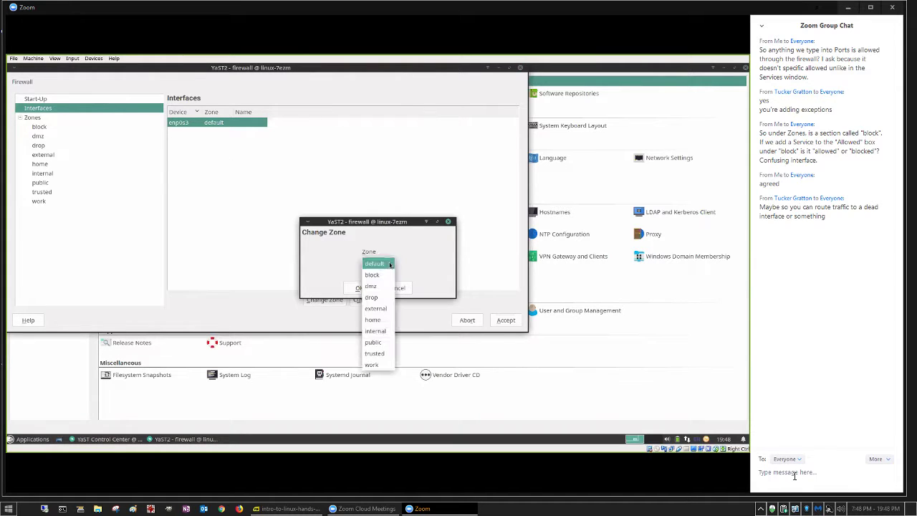
pyautogui.click(384, 322)
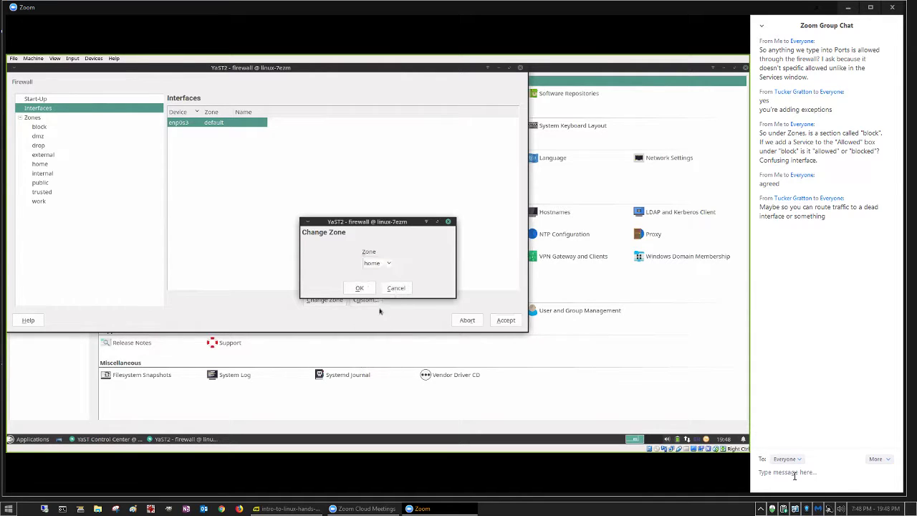
pyautogui.click(360, 288)
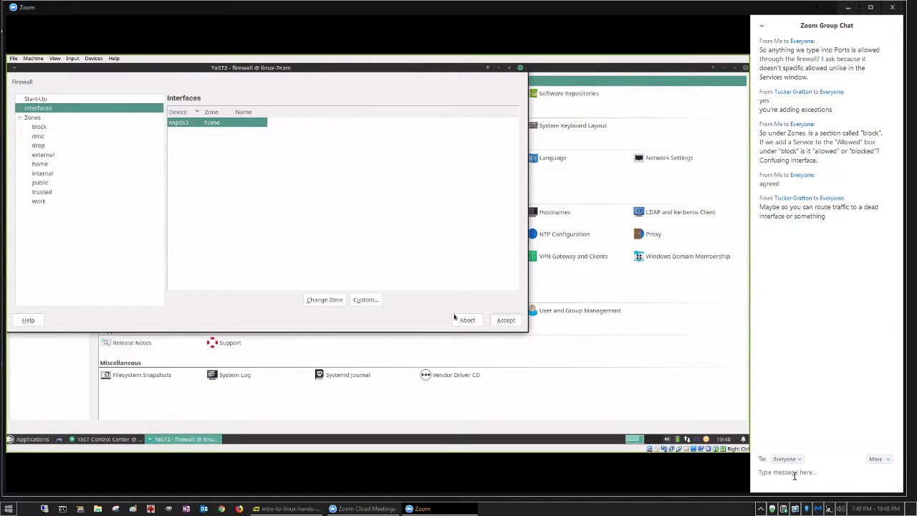
pyautogui.click(363, 299)
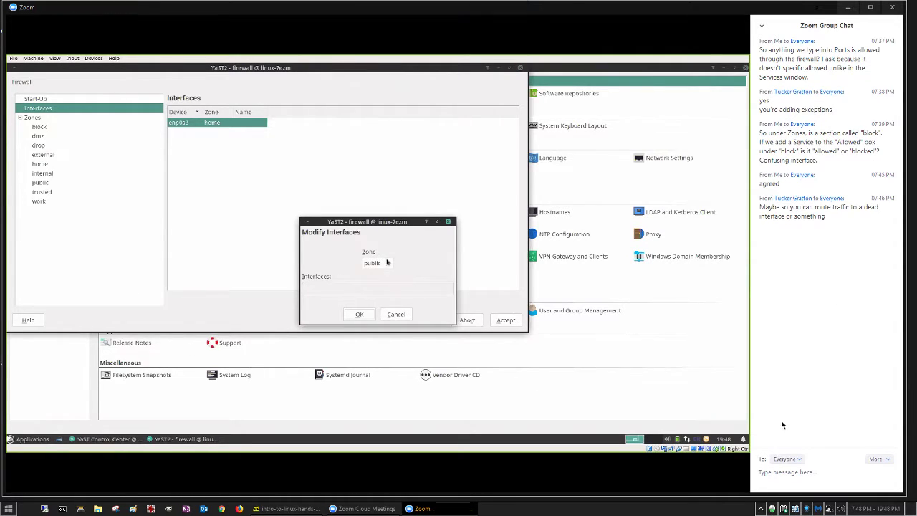
# Write a private chat message to the host asking to go into the shell version of firewall that a classmate showed on his post.
pyautogui.click(793, 461)
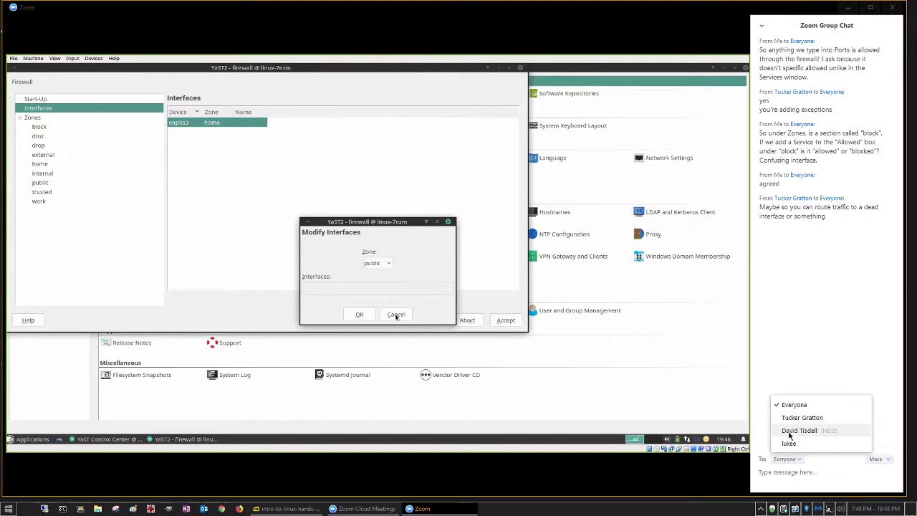
pyautogui.click(795, 431)
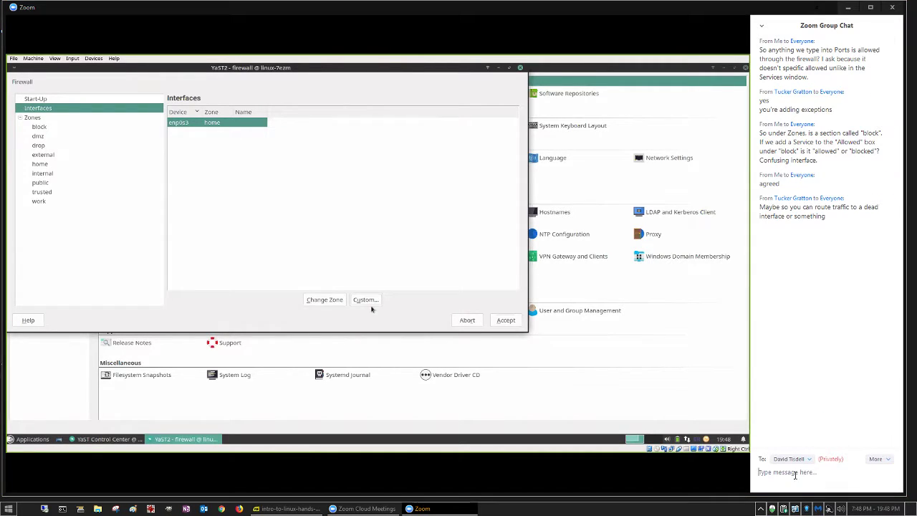
pyautogui.write('Can you go')
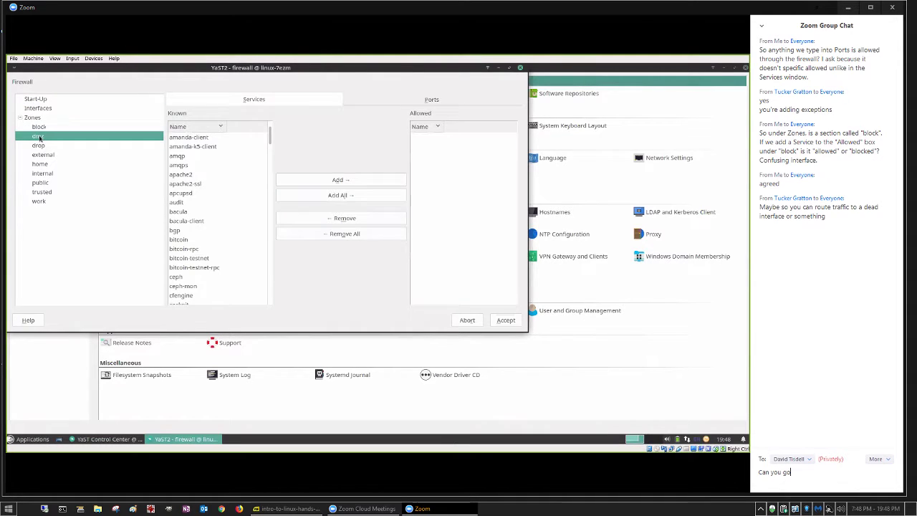
pyautogui.write(' into the ')
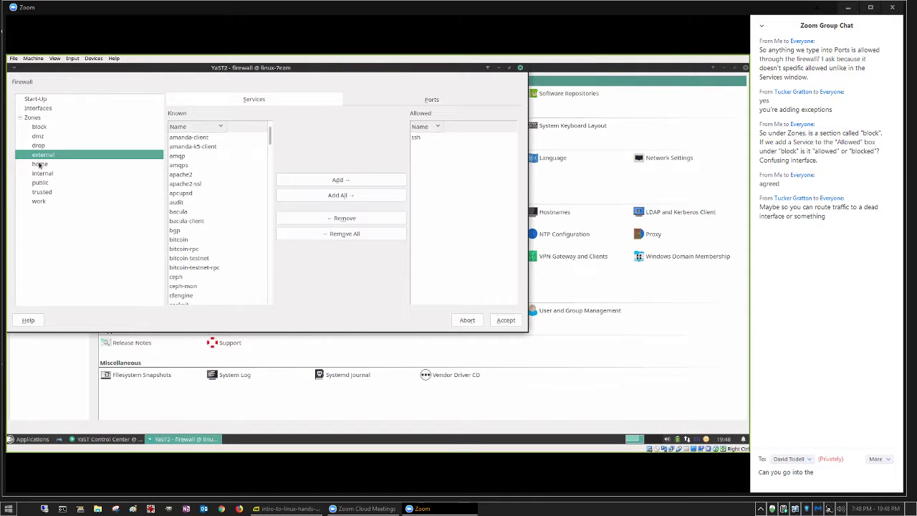
pyautogui.write('shell ve')
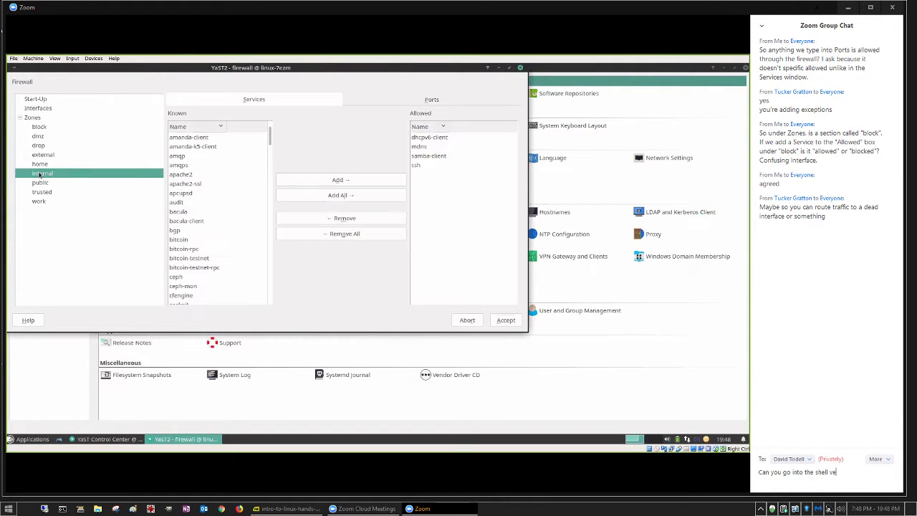
pyautogui.write('rsion of firewall ')
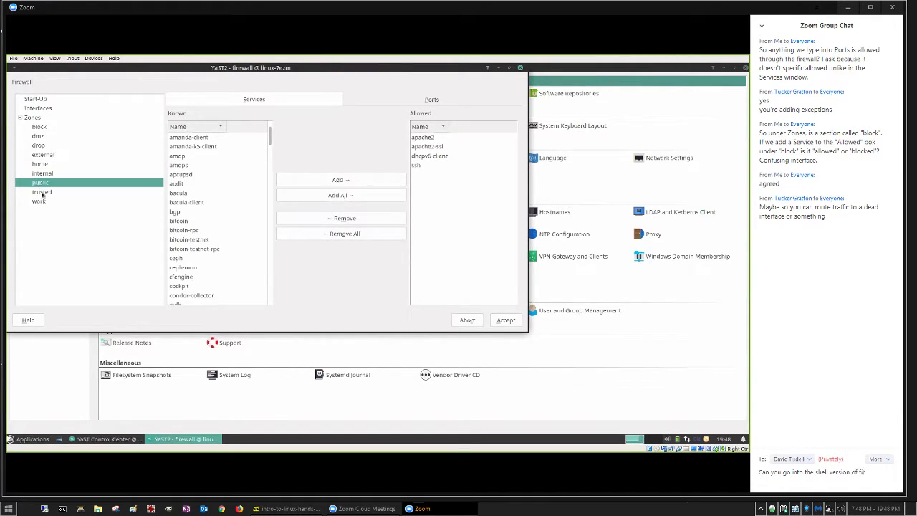
pyautogui.write('that')
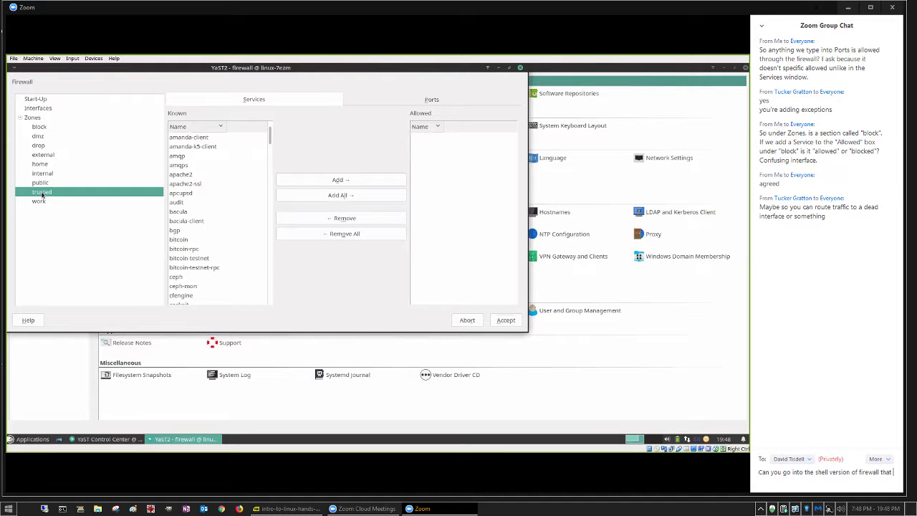
pyautogui.write(' Rober')
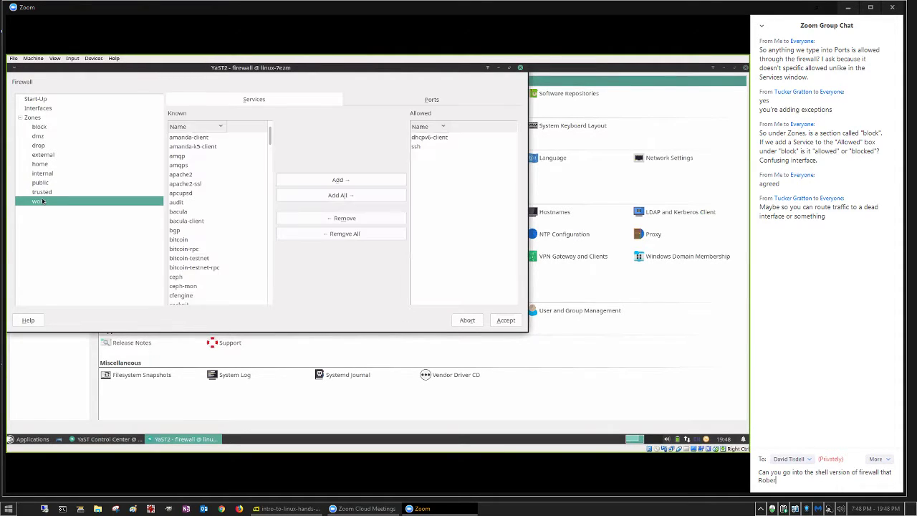
pyautogui.write('t showed on his post?')
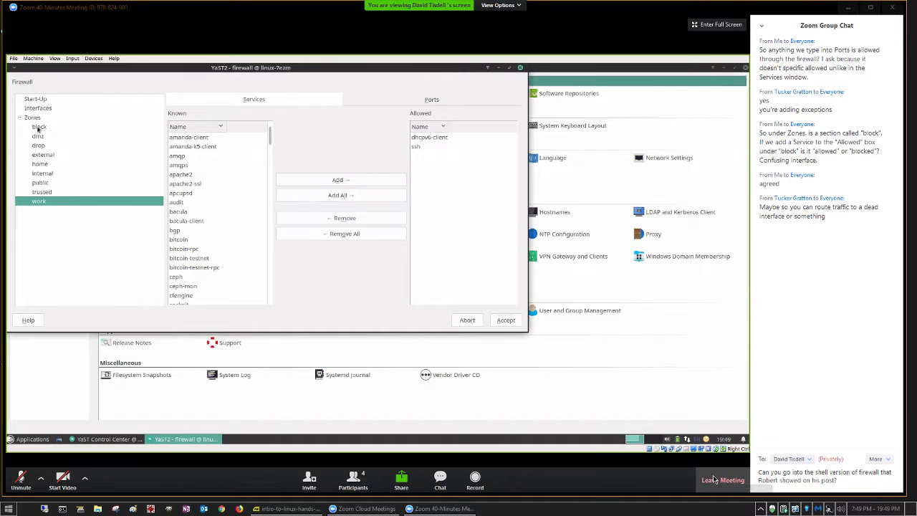
# Append the learn.vsc.edu link to the forum image opensues%20firewall.PNG to the private message and show the drop zone's services.
pyautogui.click(863, 481)
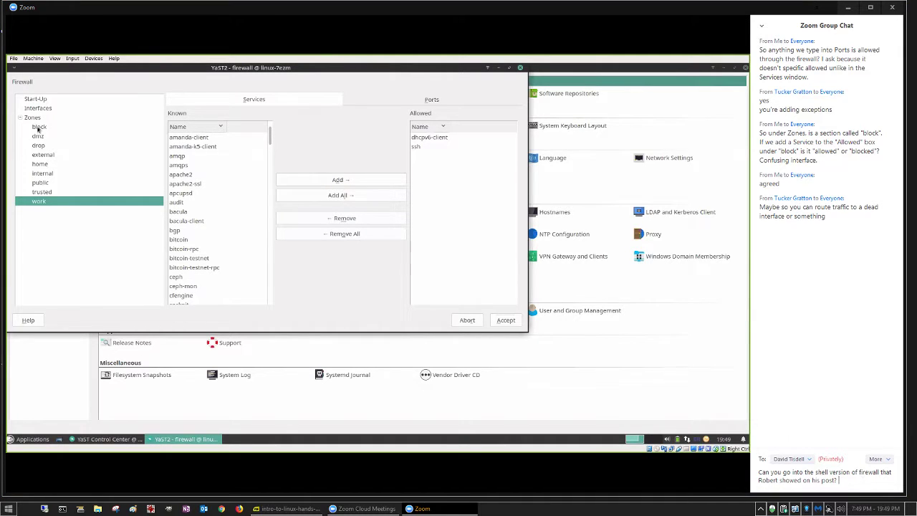
pyautogui.write('https://learn.vsc.edu/pluginfile.php/872210/mod_forum/post/892724/opensues%20firewall.PNG')
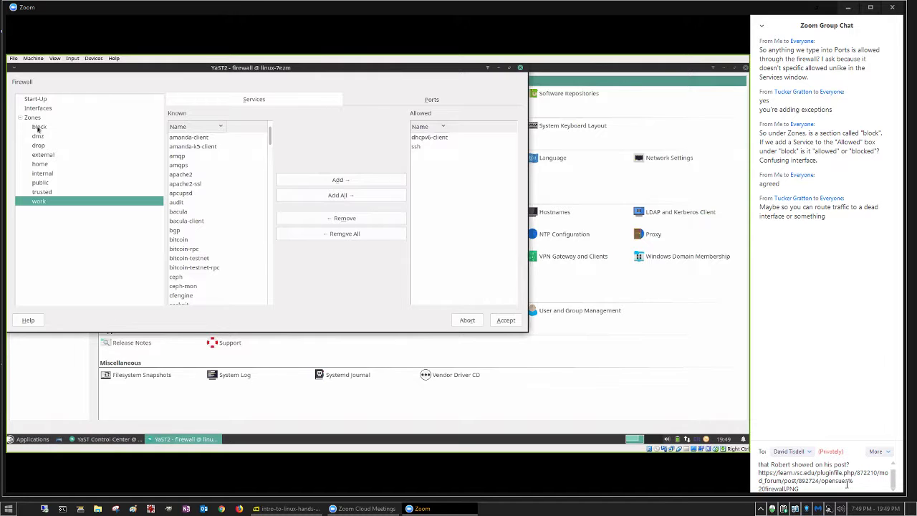
pyautogui.click(39, 146)
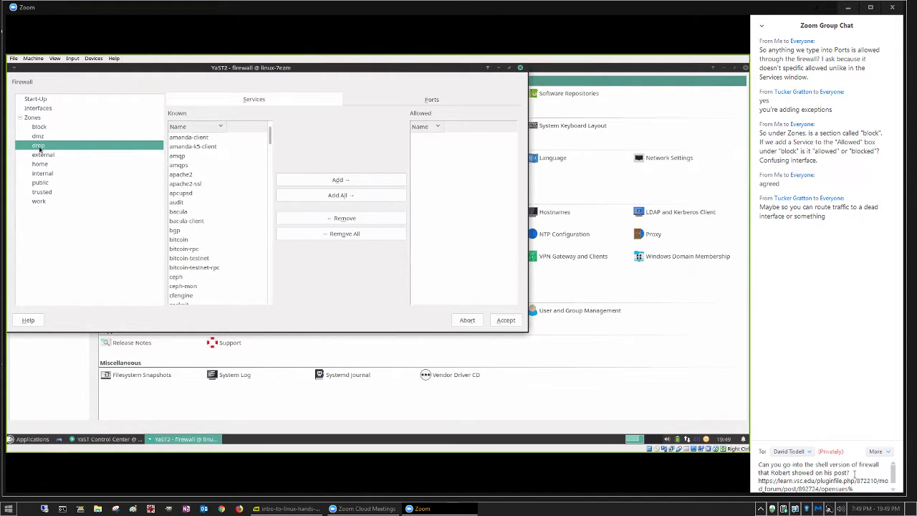
pyautogui.write('It looks like')
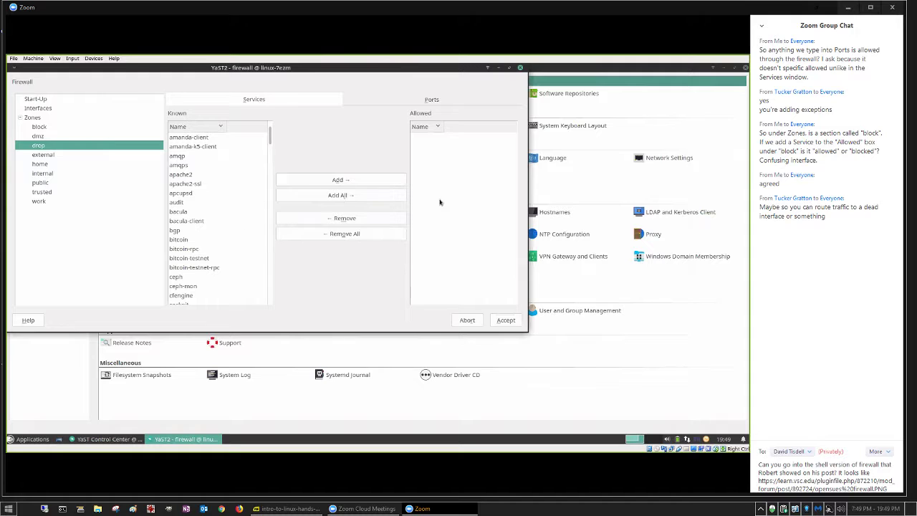
pyautogui.click(40, 128)
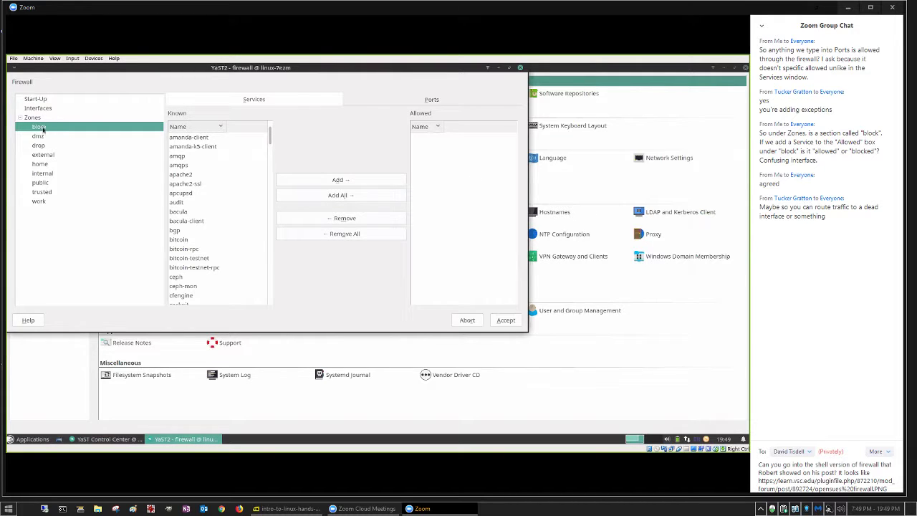
pyautogui.press('BackSpace')
pyautogui.press('BackSpace')
pyautogui.press('BackSpace')
pyautogui.press('BackSpace')
pyautogui.press('BackSpace')
pyautogui.press('BackSpace')
pyautogui.press('BackSpace')
pyautogui.press('BackSpace')
pyautogui.press('BackSpace')
pyautogui.press('BackSpace')
pyautogui.press('BackSpace')
pyautogui.press('BackSpace')
pyautogui.press('BackSpace')
pyautogui.press('BackSpace')
pyautogui.press('BackSpace')
# Send the private message to the host and select ssh among the public zone's allowed services.
pyautogui.moveTo(31, 169)
pyautogui.click(42, 192)
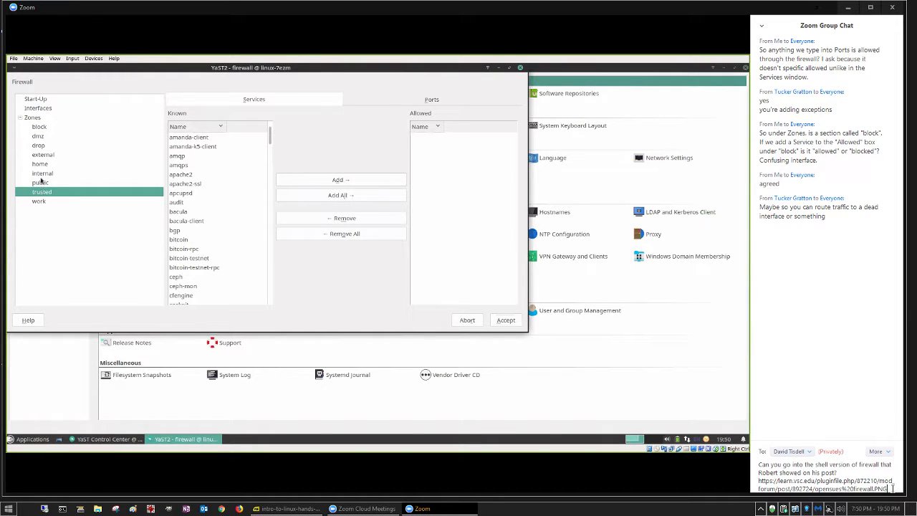
pyautogui.press('Return')
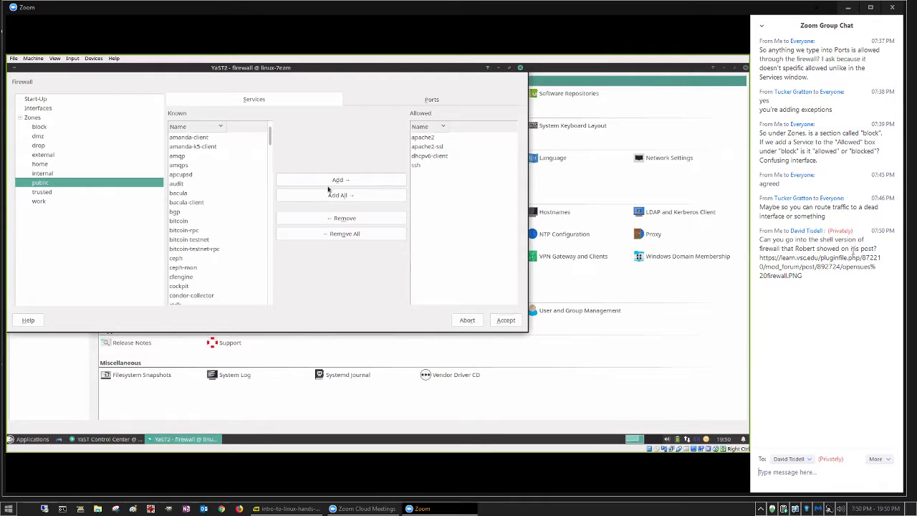
pyautogui.moveTo(675, 260)
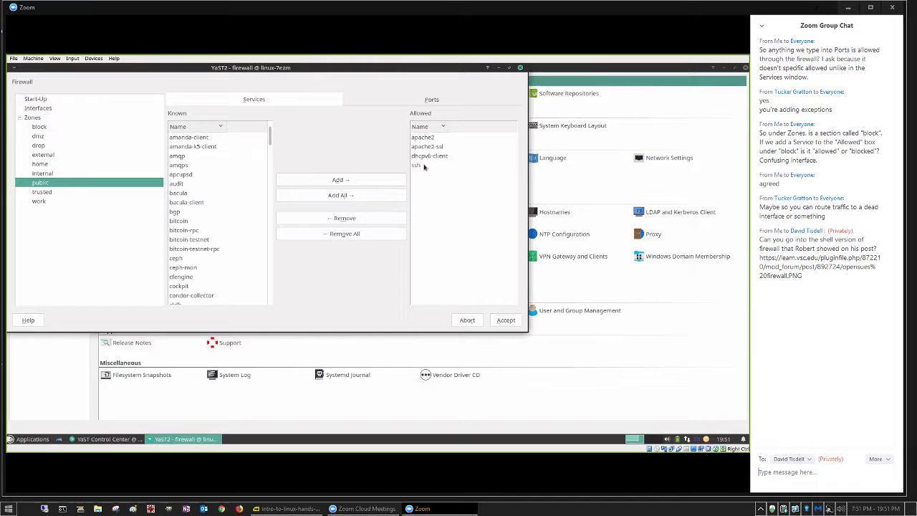
pyautogui.click(417, 165)
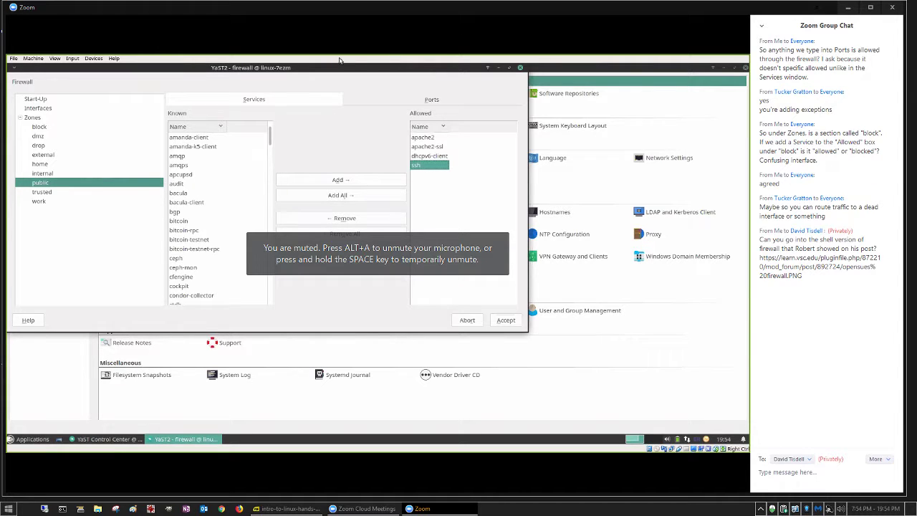
pyautogui.rightClick(502, 62)
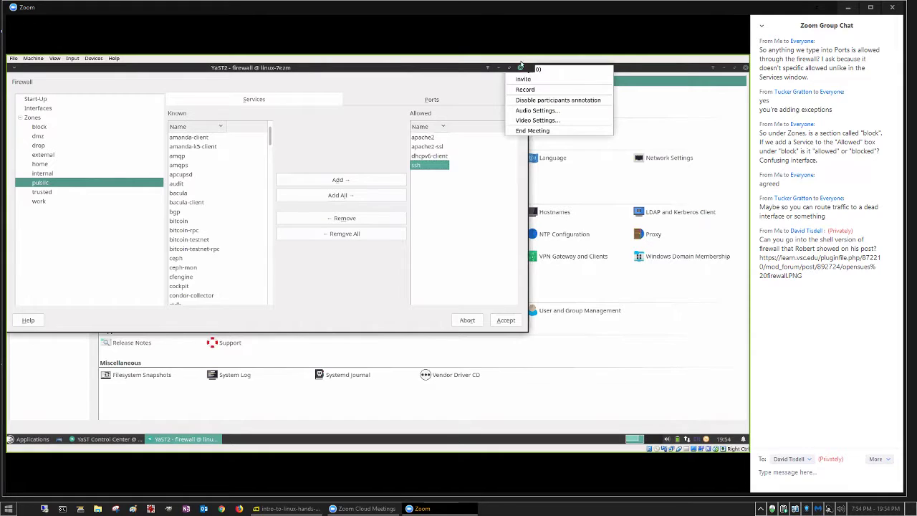
pyautogui.click(525, 71)
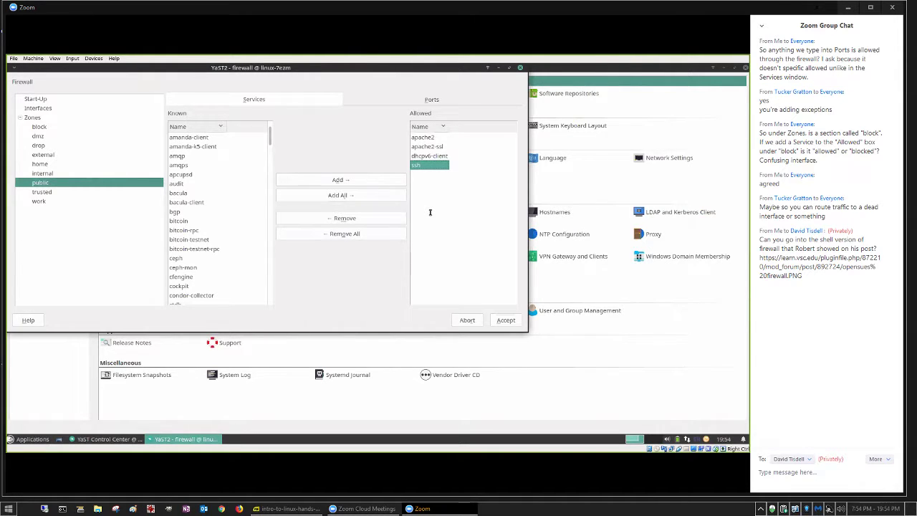
# Switch the chat recipient to Everyone and send the message "Ok, it just looks really different so I was curious".
pyautogui.moveTo(722, 468)
pyautogui.click(802, 478)
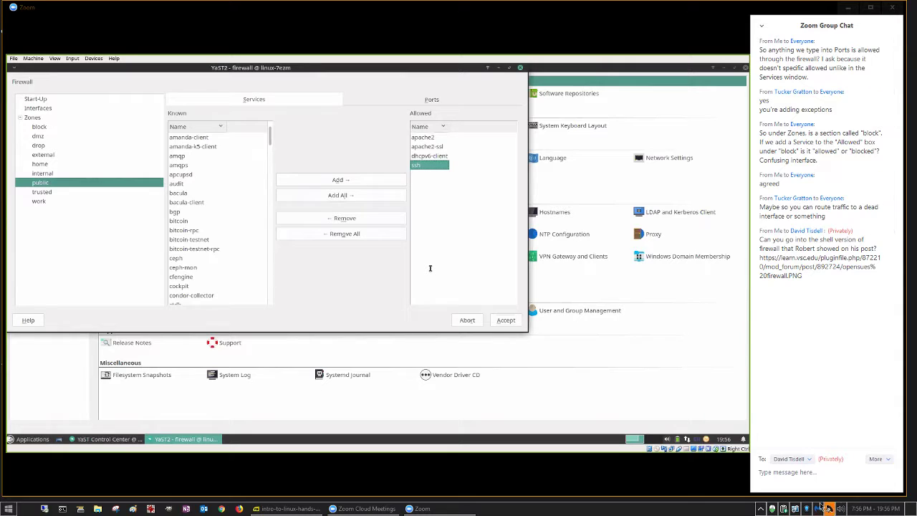
pyautogui.click(810, 460)
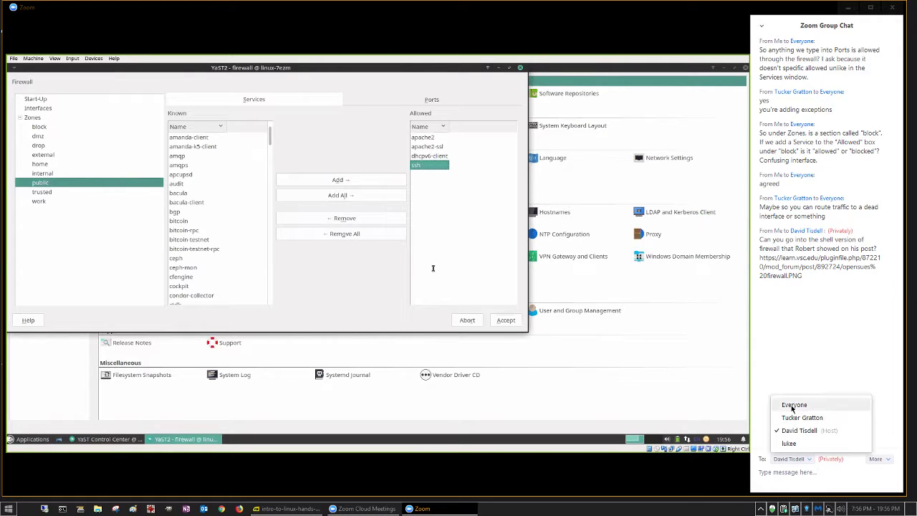
pyautogui.click(791, 406)
pyautogui.click(786, 476)
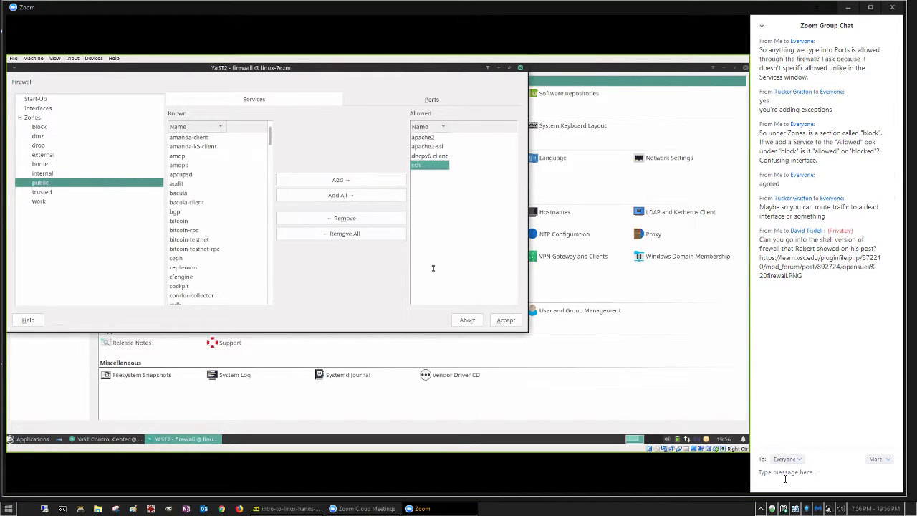
pyautogui.write('ok, it k')
pyautogui.write('ust')
pyautogui.write(' looks really ')
pyautogui.write('different so I ')
pyautogui.write('was cur')
pyautogui.write('ious')
pyautogui.press('Return')
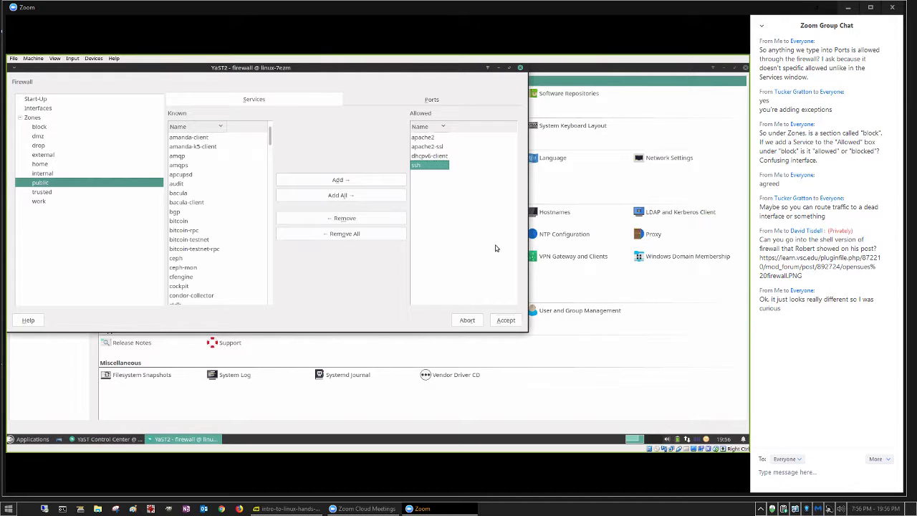
# Send everyone the chat message "he got to it in terminal, yeah" and open the virtual machine's applications menu.
pyautogui.write('He got to in int')
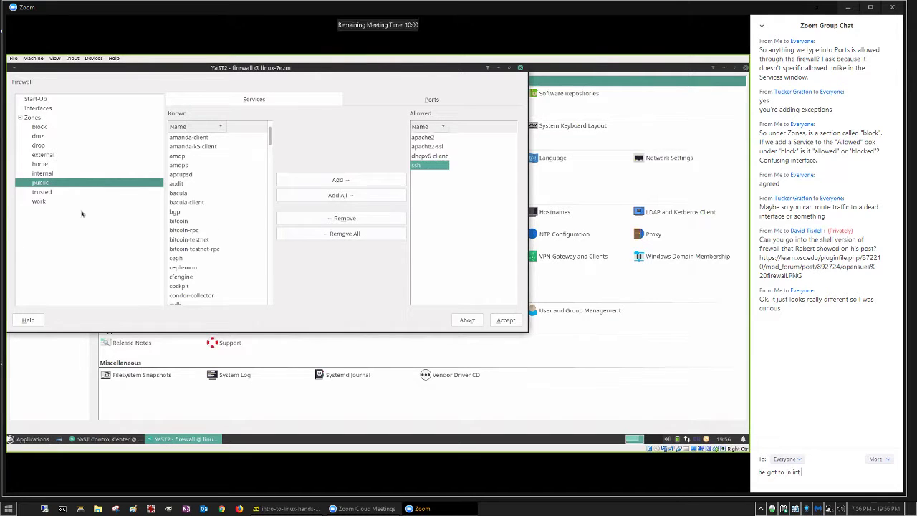
pyautogui.press('BackSpace')
pyautogui.press('BackSpace')
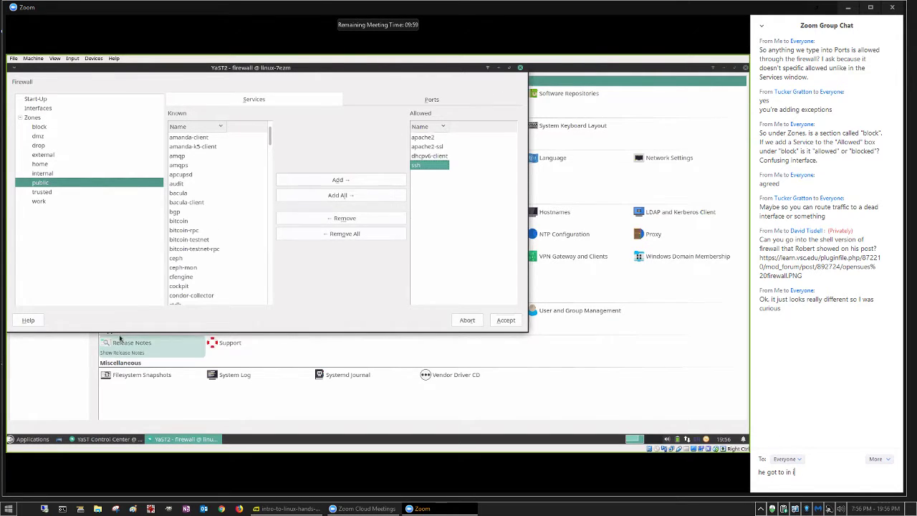
pyautogui.press('BackSpace')
pyautogui.click(101, 351)
pyautogui.write('in')
pyautogui.click(33, 439)
pyautogui.write('term')
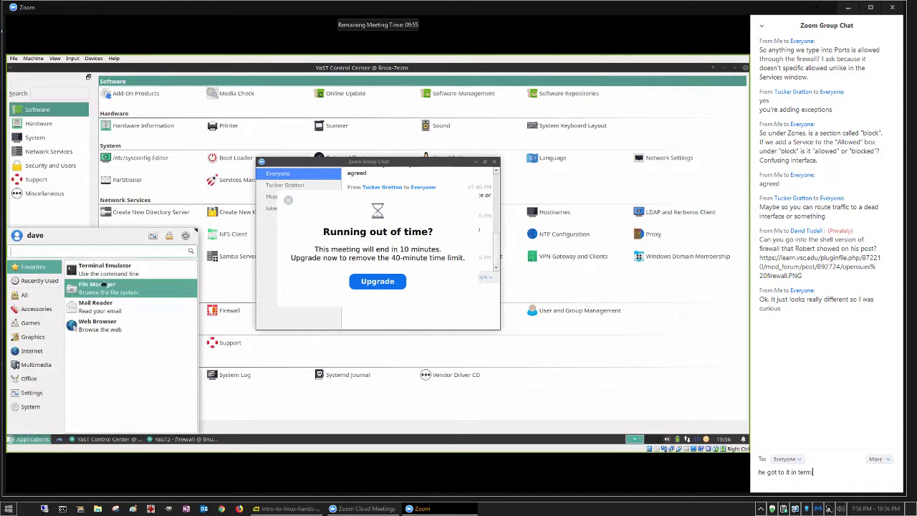
pyautogui.write('inal, yeah')
pyautogui.press('Return')
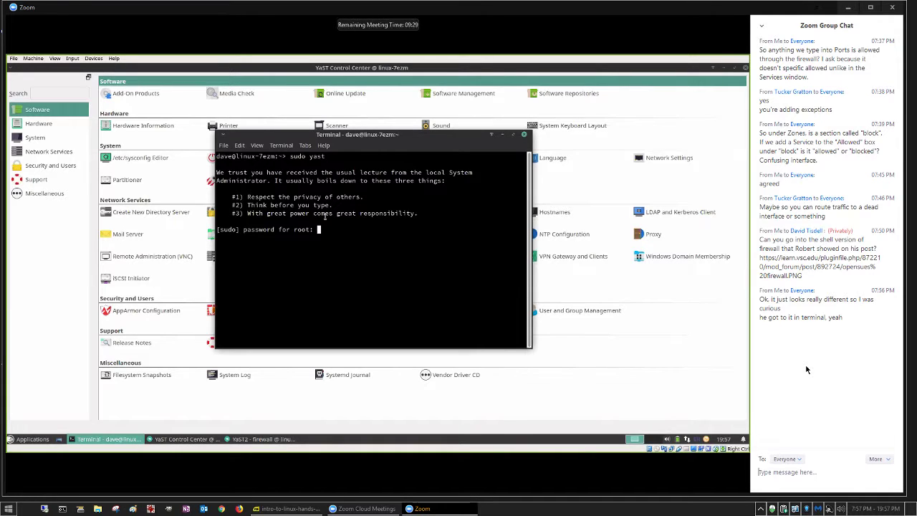
# Submit the root password for sudo yast and examine the public zone in the terminal's Security and Users firewall module.
pyautogui.press('Return')
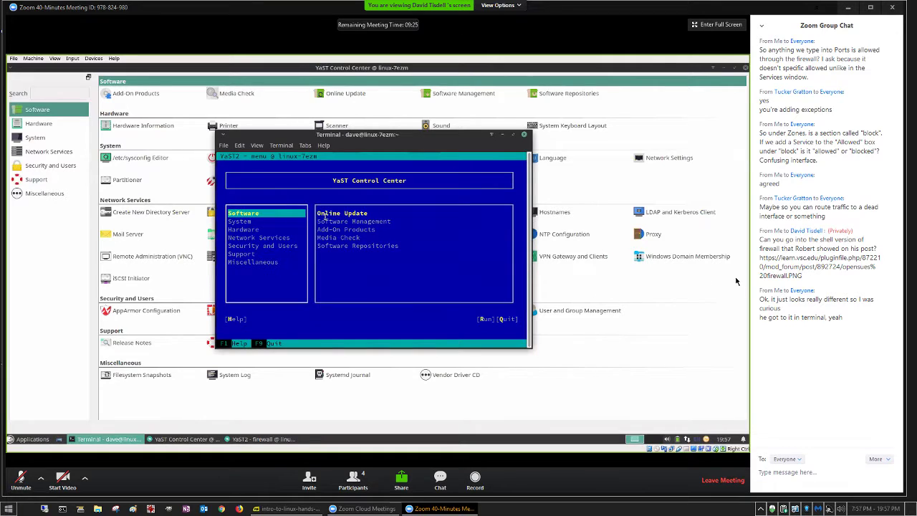
pyautogui.press('Down')
pyautogui.press('Down')
pyautogui.press('Down')
pyautogui.press('Down')
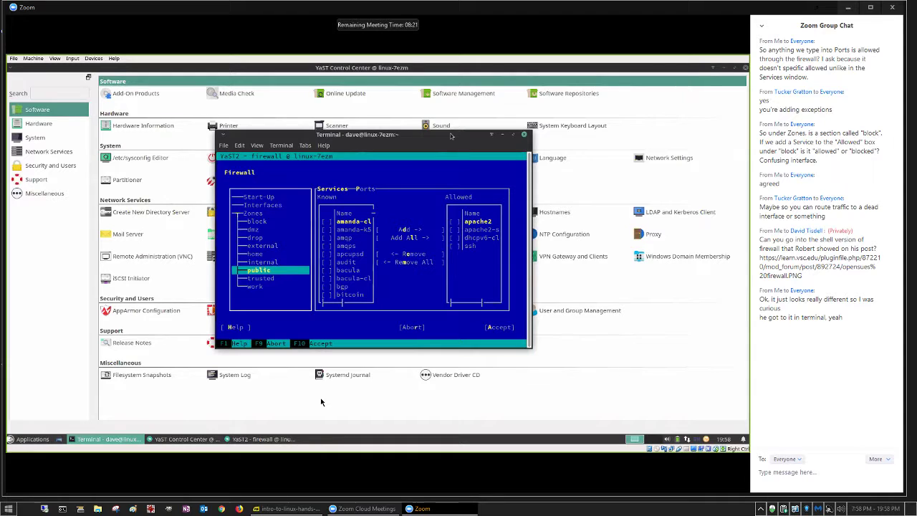
pyautogui.moveTo(321, 398)
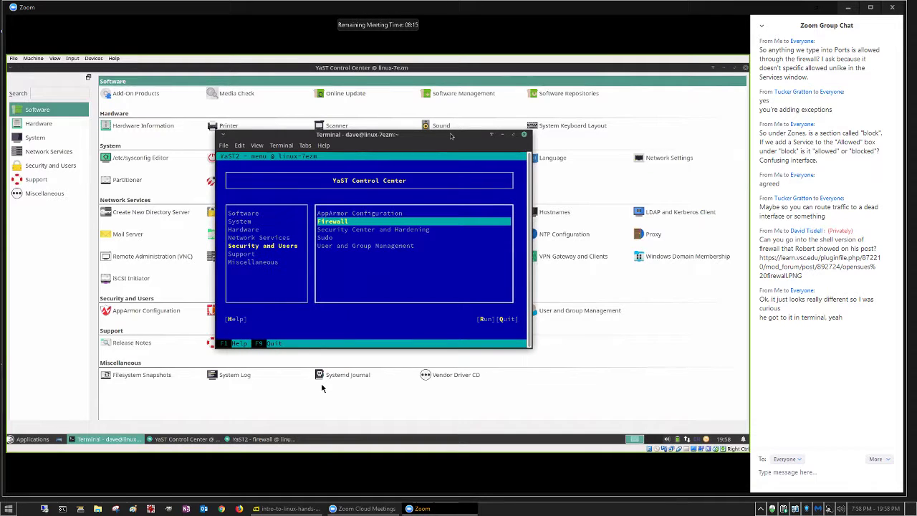
pyautogui.moveTo(318, 379)
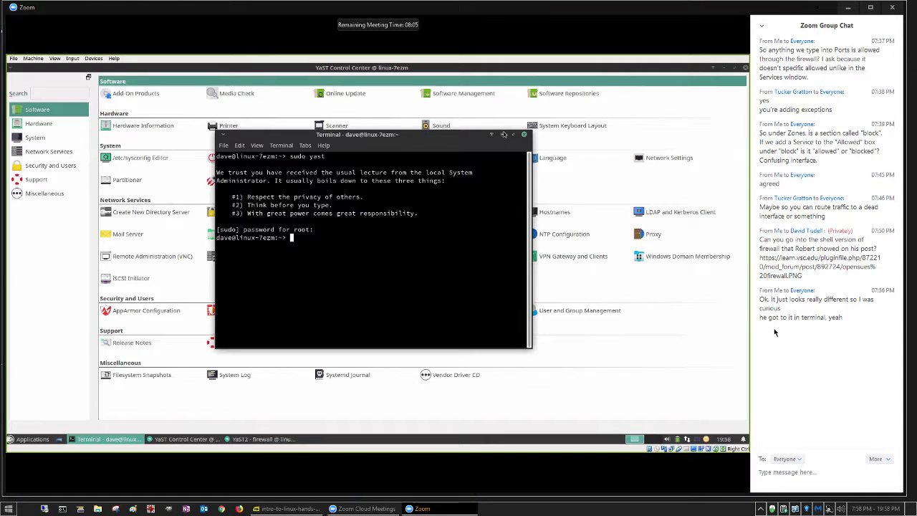
# Send everyone the chat message "cool, thanks, I was wondering how to get to it".
pyautogui.click(791, 474)
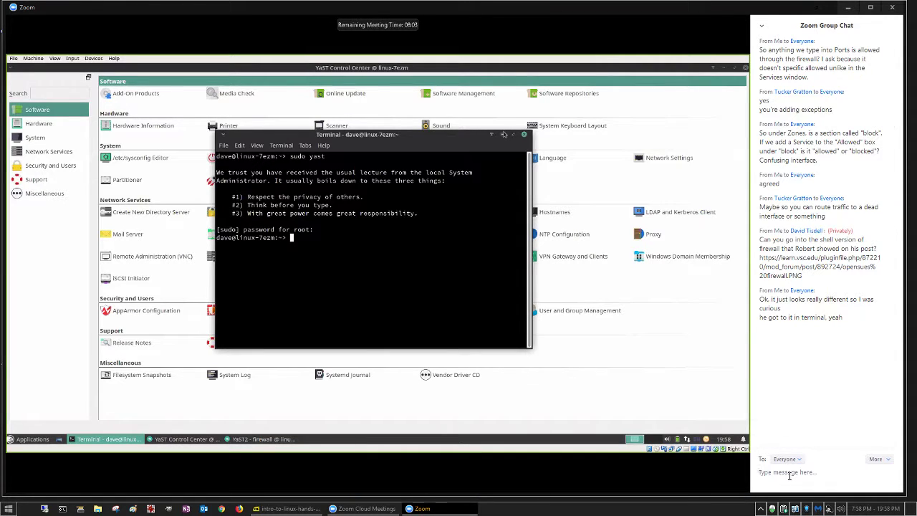
pyautogui.write('cool, thanks, I was won')
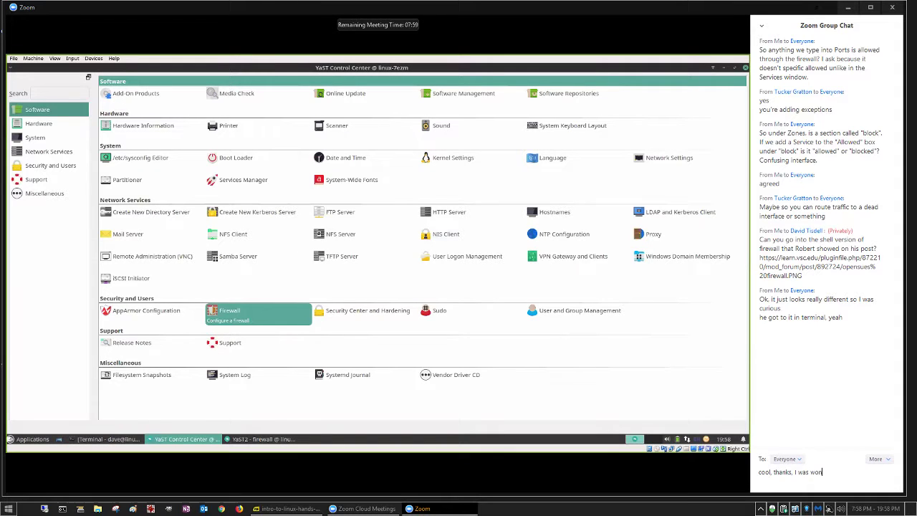
pyautogui.write('dering how to get to it')
pyautogui.press('Return')
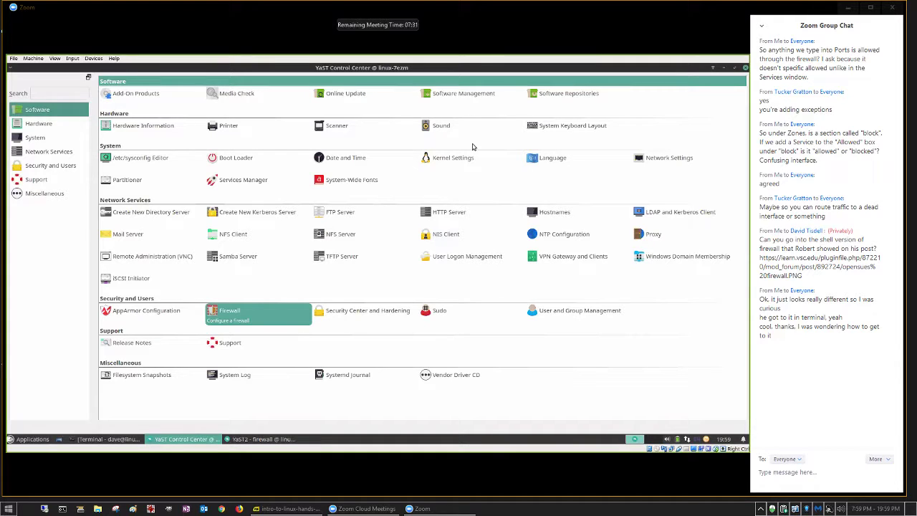
# Unmute the microphone in the meeting.
pyautogui.moveTo(20, 477)
pyautogui.moveTo(72, 296)
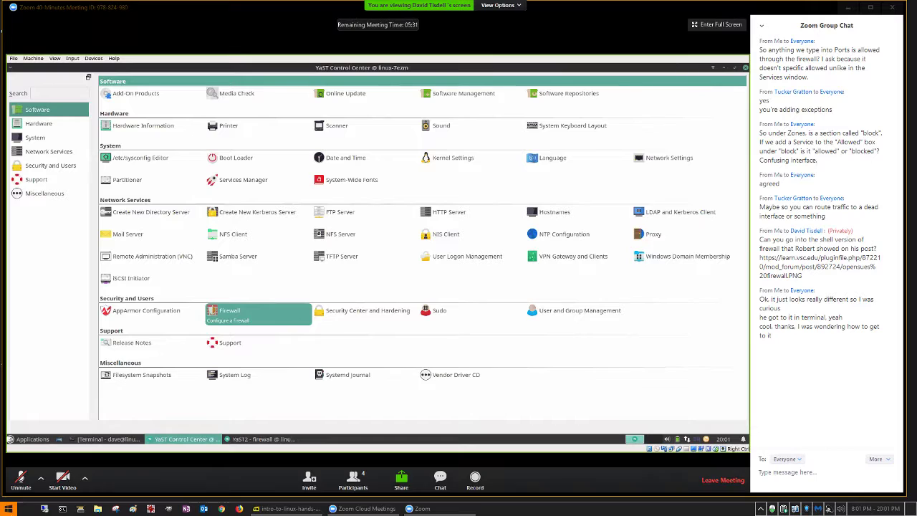
pyautogui.click(20, 479)
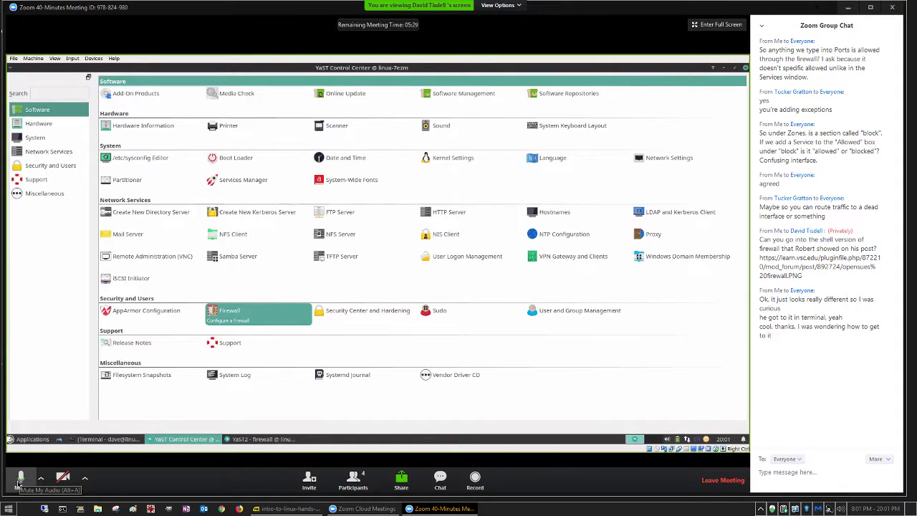